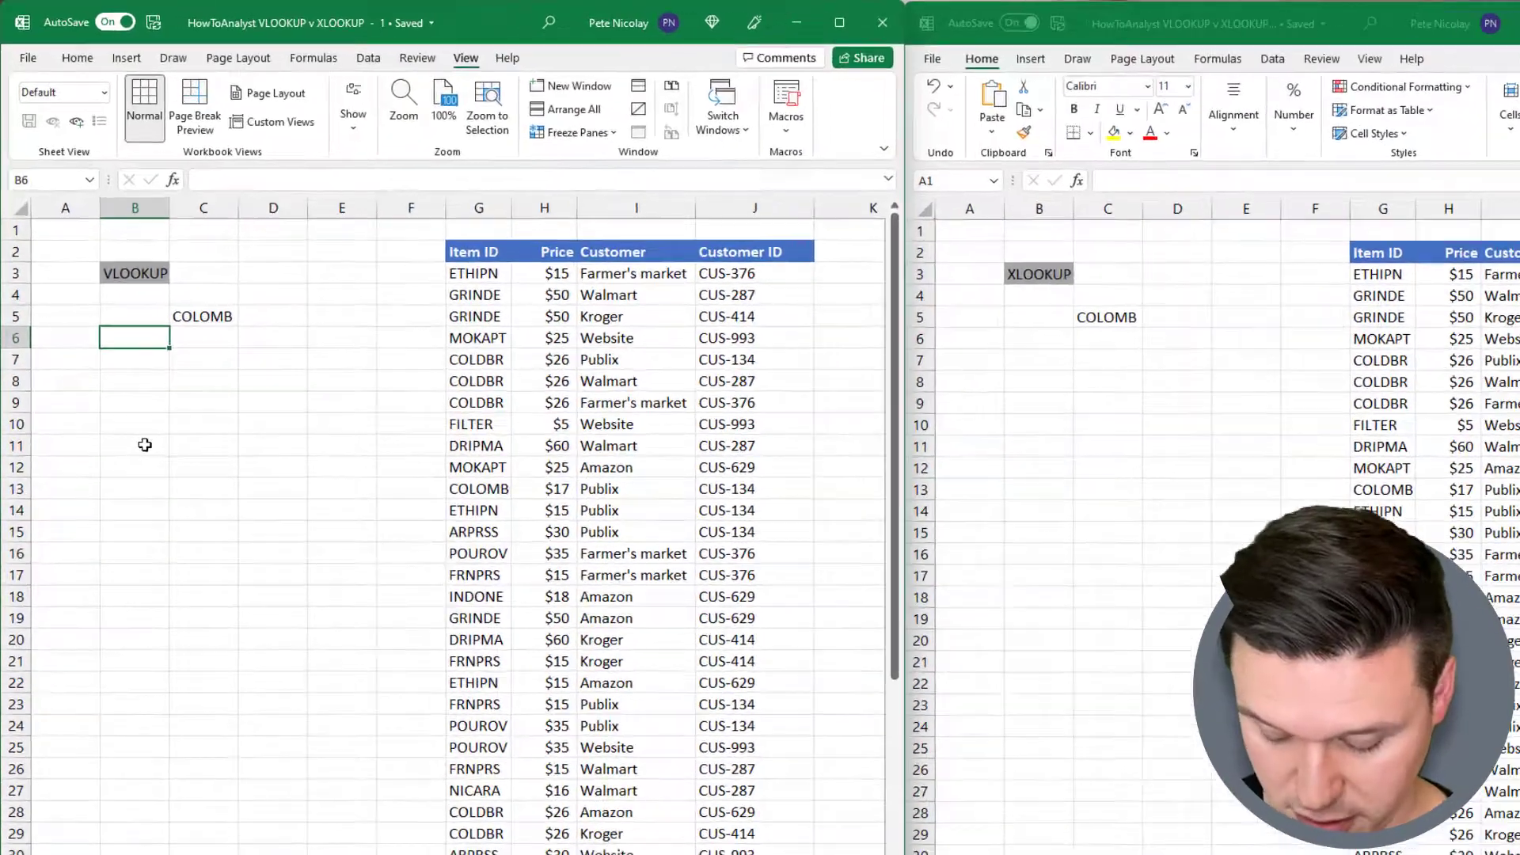
# Step: Start a VLOOKUP in B6 with COLOMB in C5 as the lookup value
pyautogui.write('=v')
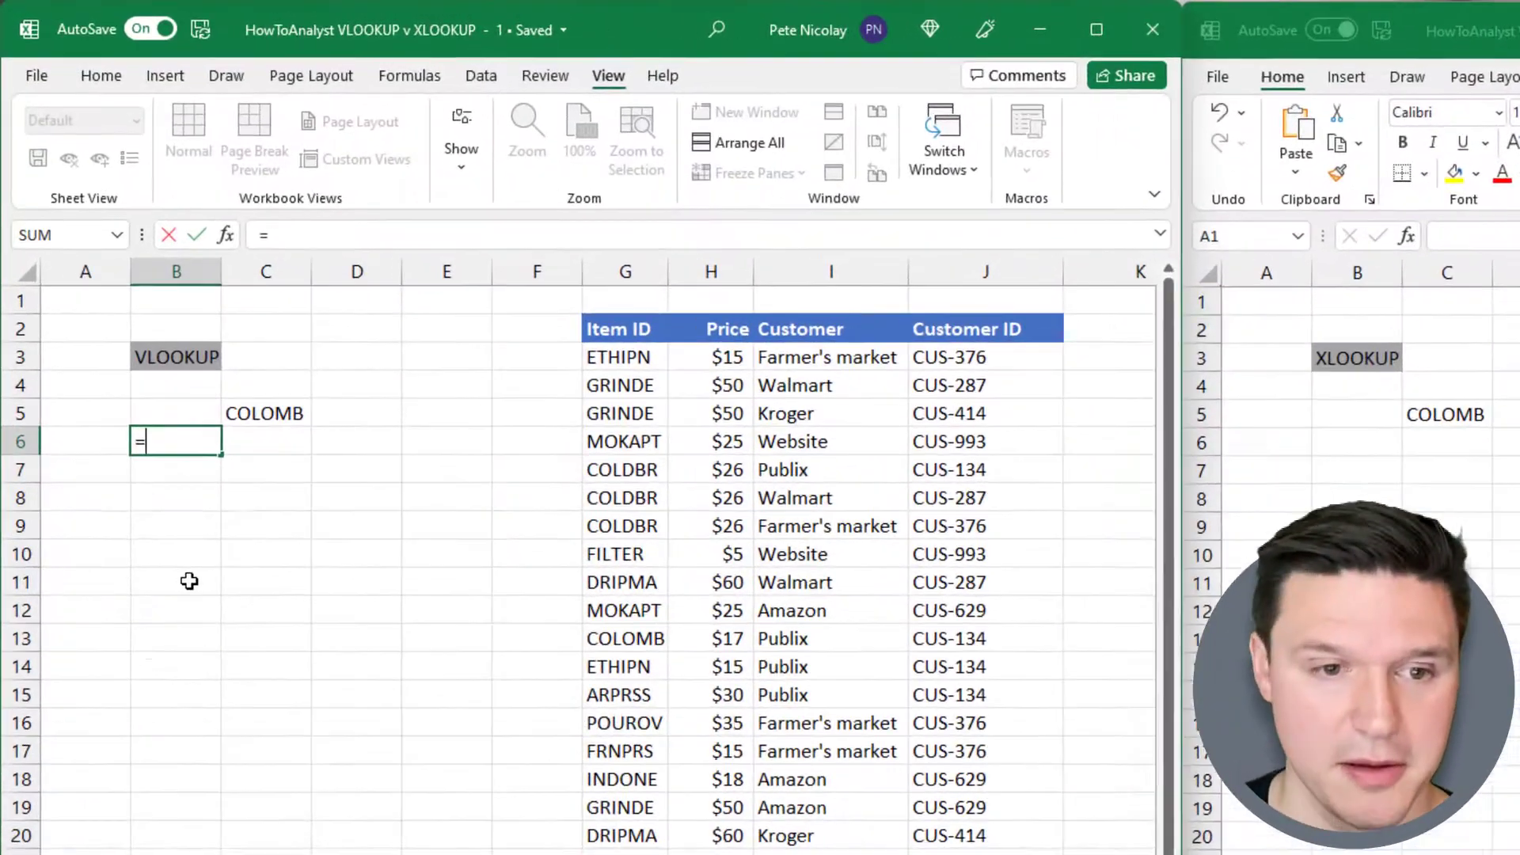
pyautogui.write('l')
pyautogui.press('Tab')
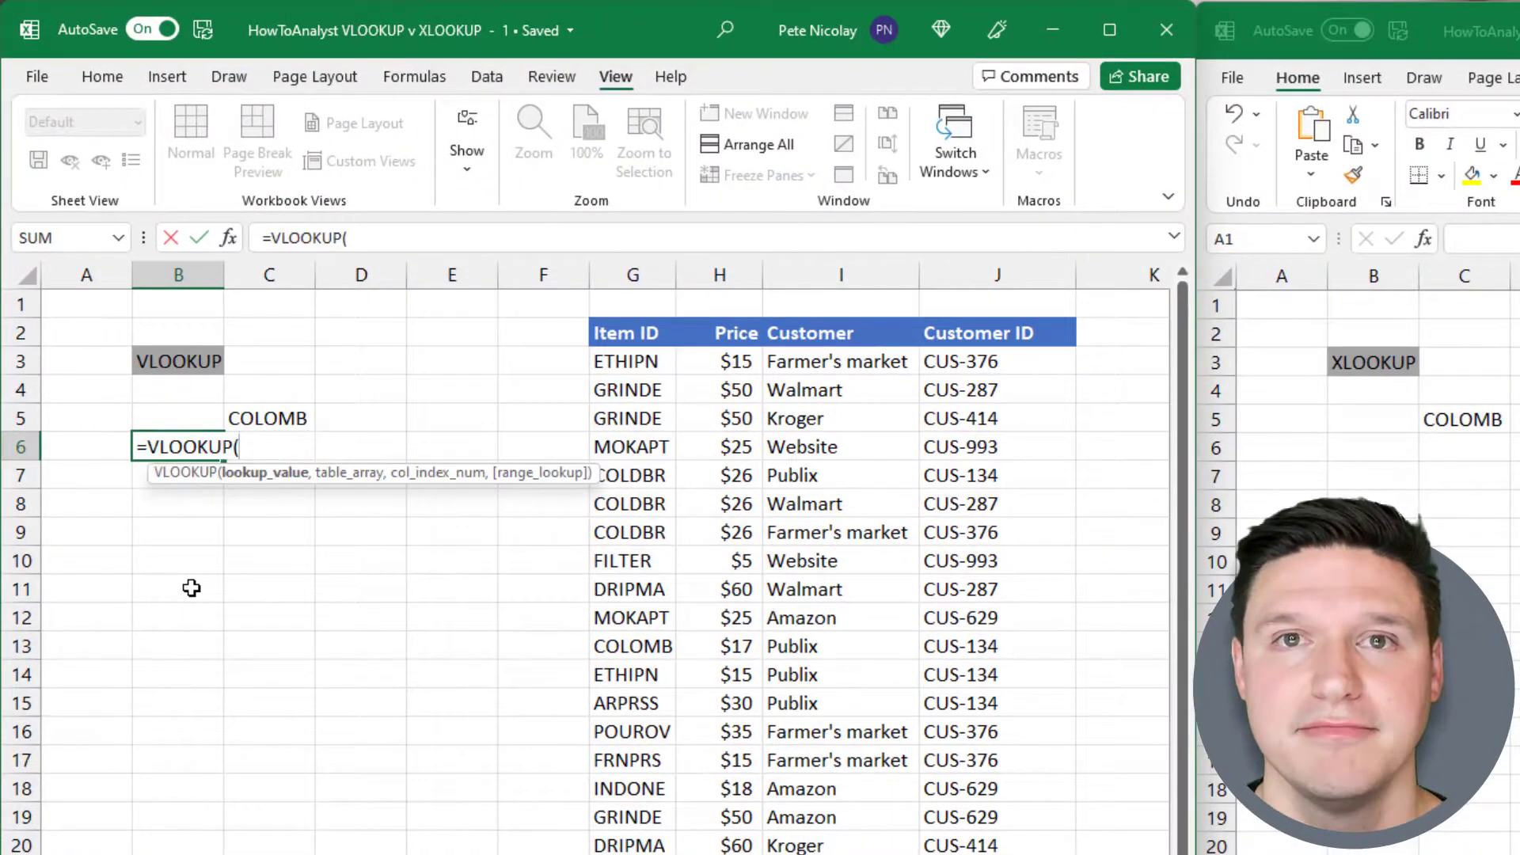
pyautogui.press('Up')
pyautogui.press('Right')
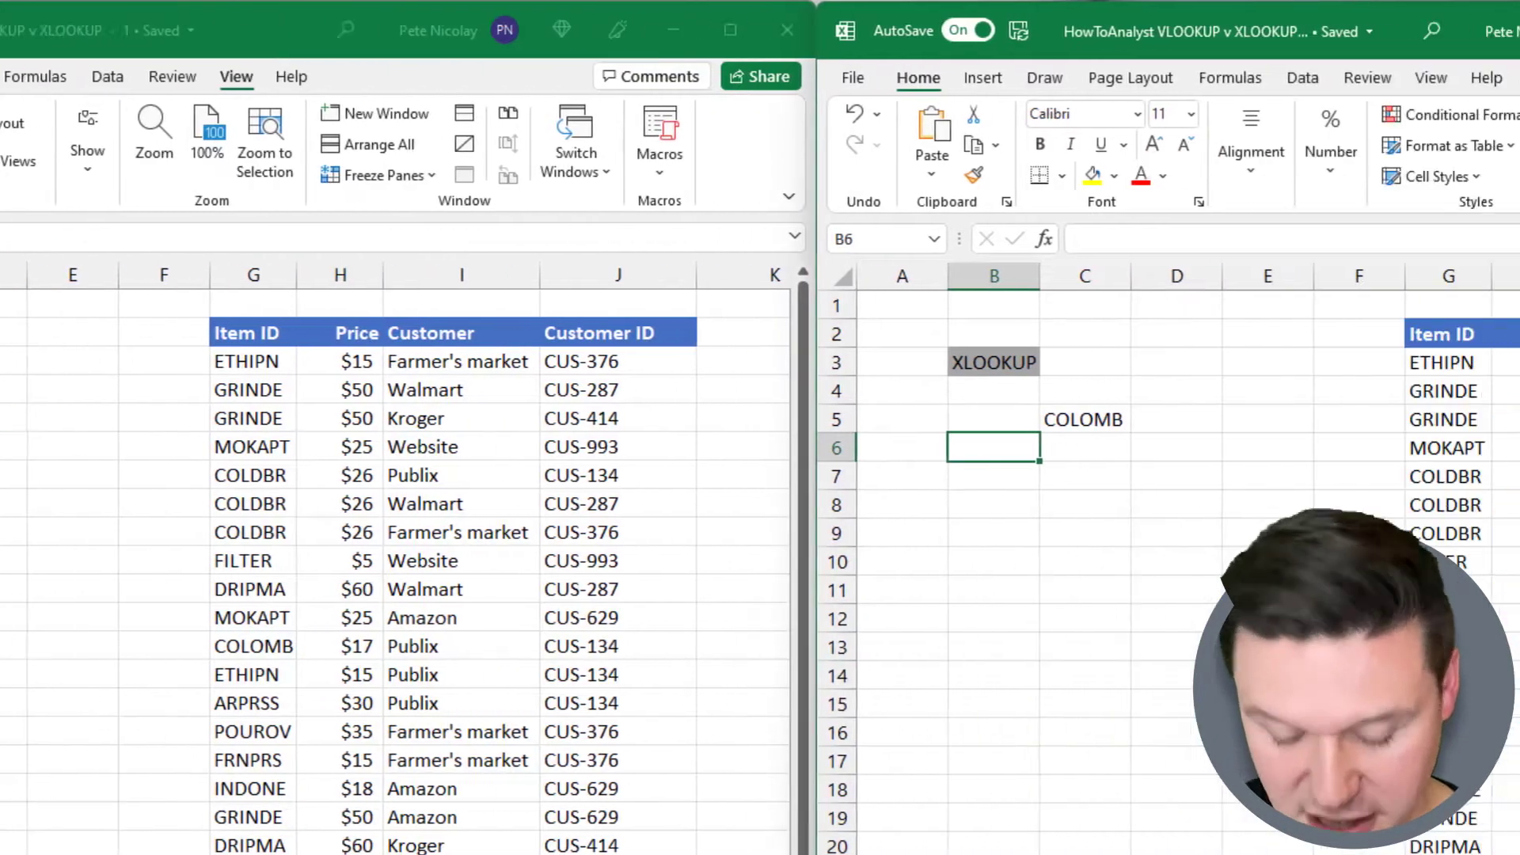
# Step: In the right window's B6, start an XLOOKUP with C5 (COLOMB) as the lookup value
pyautogui.write('=')
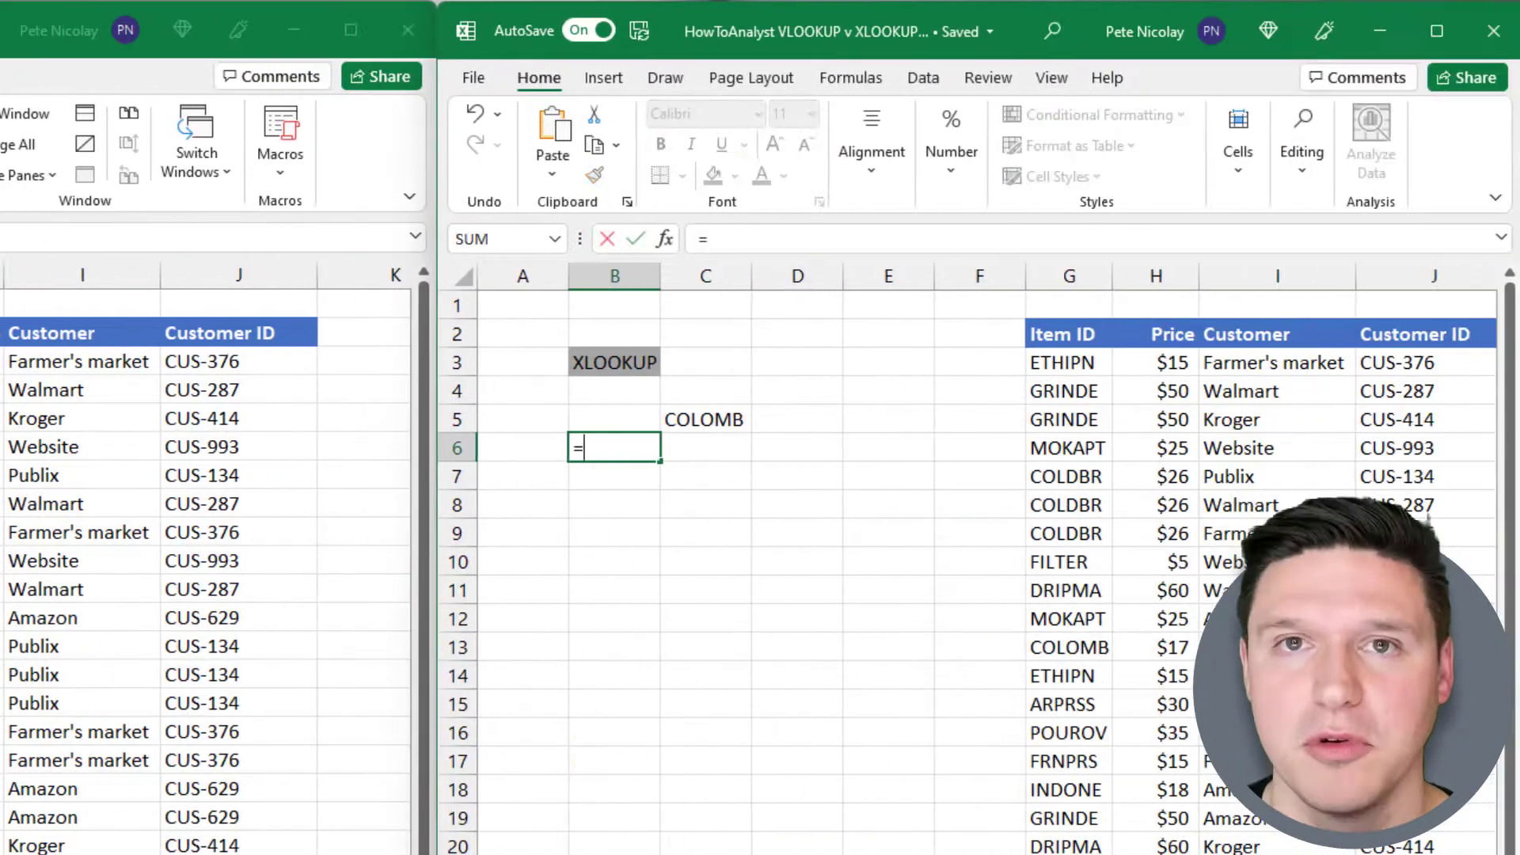
pyautogui.write('xl')
pyautogui.press('Tab')
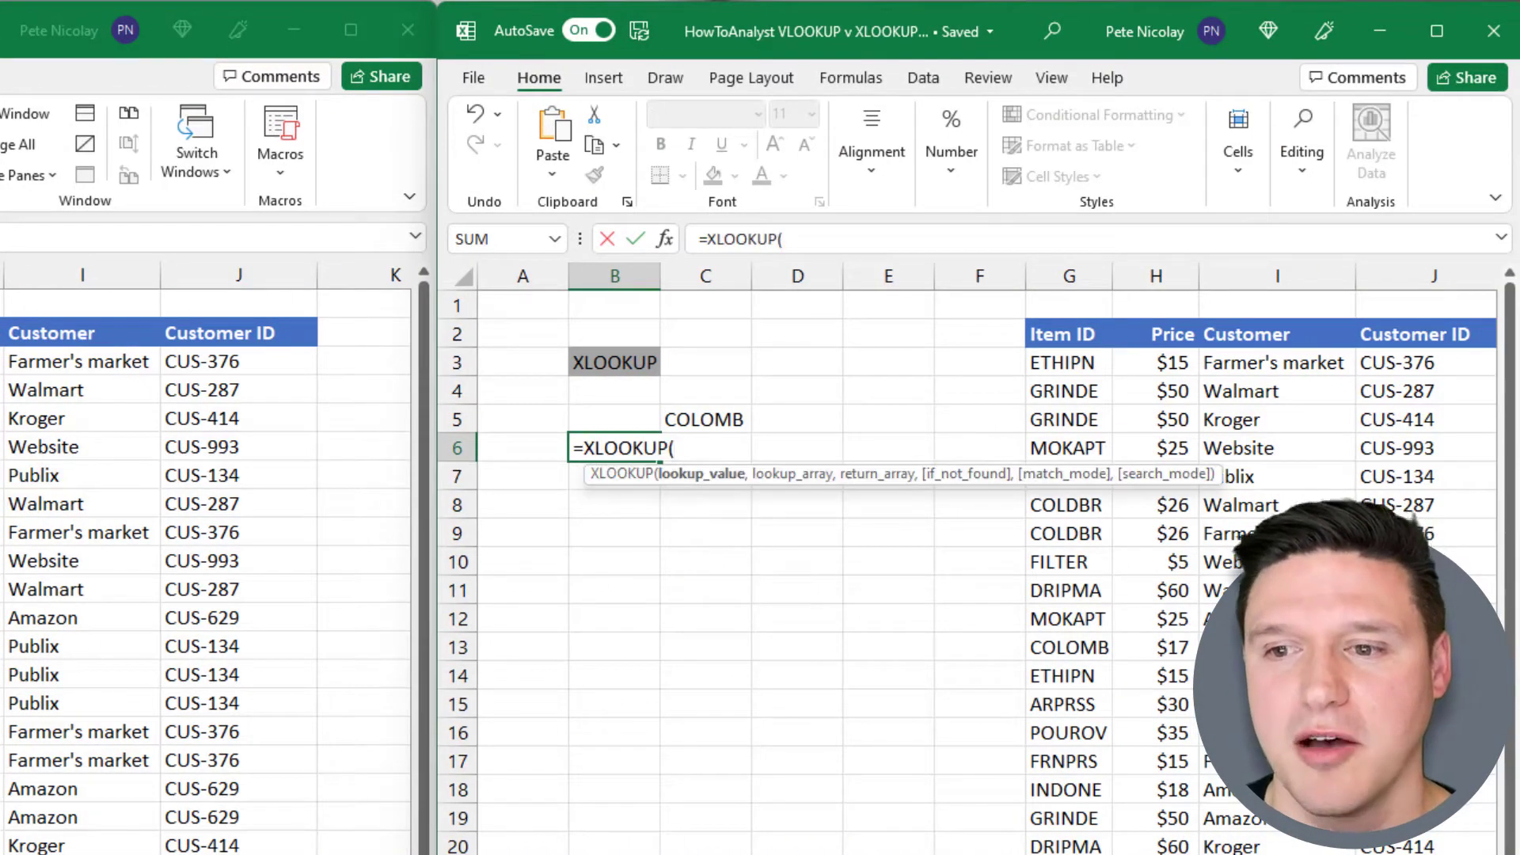
pyautogui.press('Right')
pyautogui.press('Up')
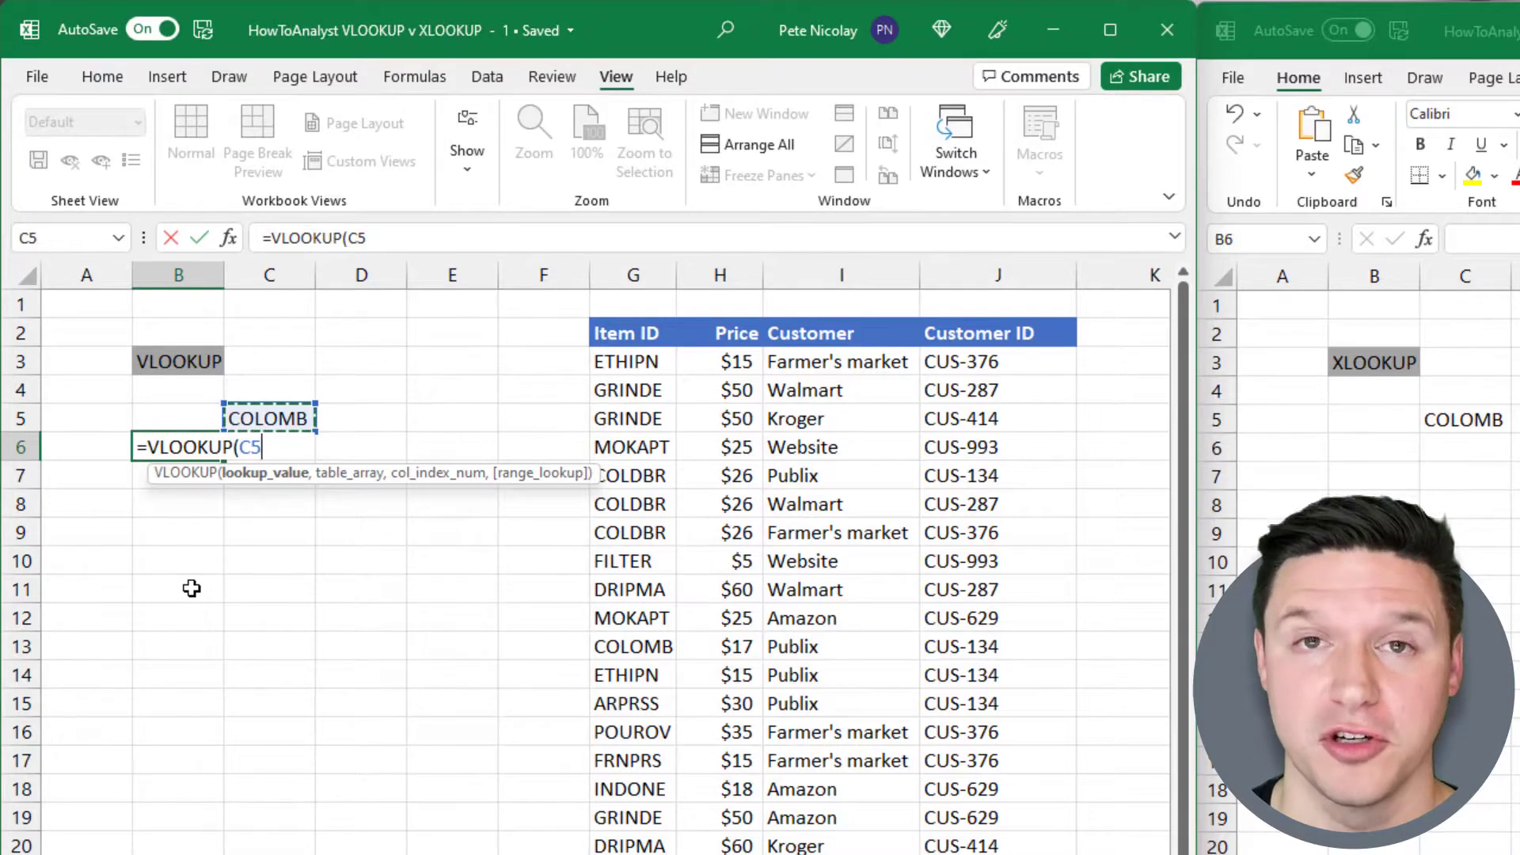
# Step: Give the VLOOKUP the table array G2:J48 and column index 3
pyautogui.write(',')
pyautogui.press('Right')
pyautogui.press('Right')
pyautogui.press('Right')
pyautogui.press('Right')
pyautogui.press('Right')
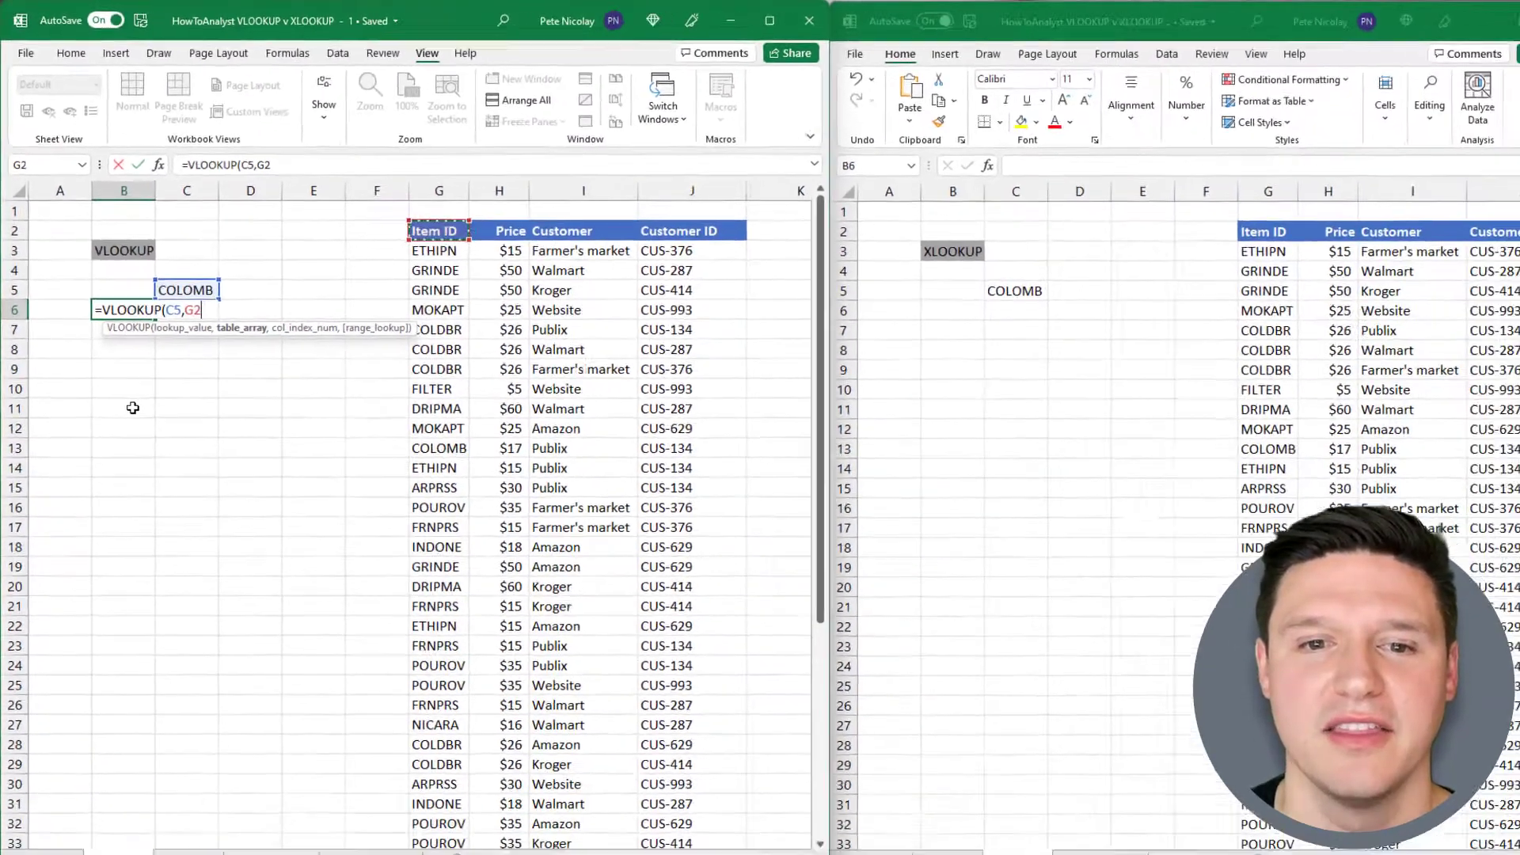
pyautogui.press('Up')
pyautogui.press('Up')
pyautogui.press('Up')
pyautogui.press('Up')
pyautogui.hotkey('ctrl', 'shift', 'Down')
pyautogui.hotkey('ctrl', 'shift', 'Right')
pyautogui.scroll(5, 127, 392)
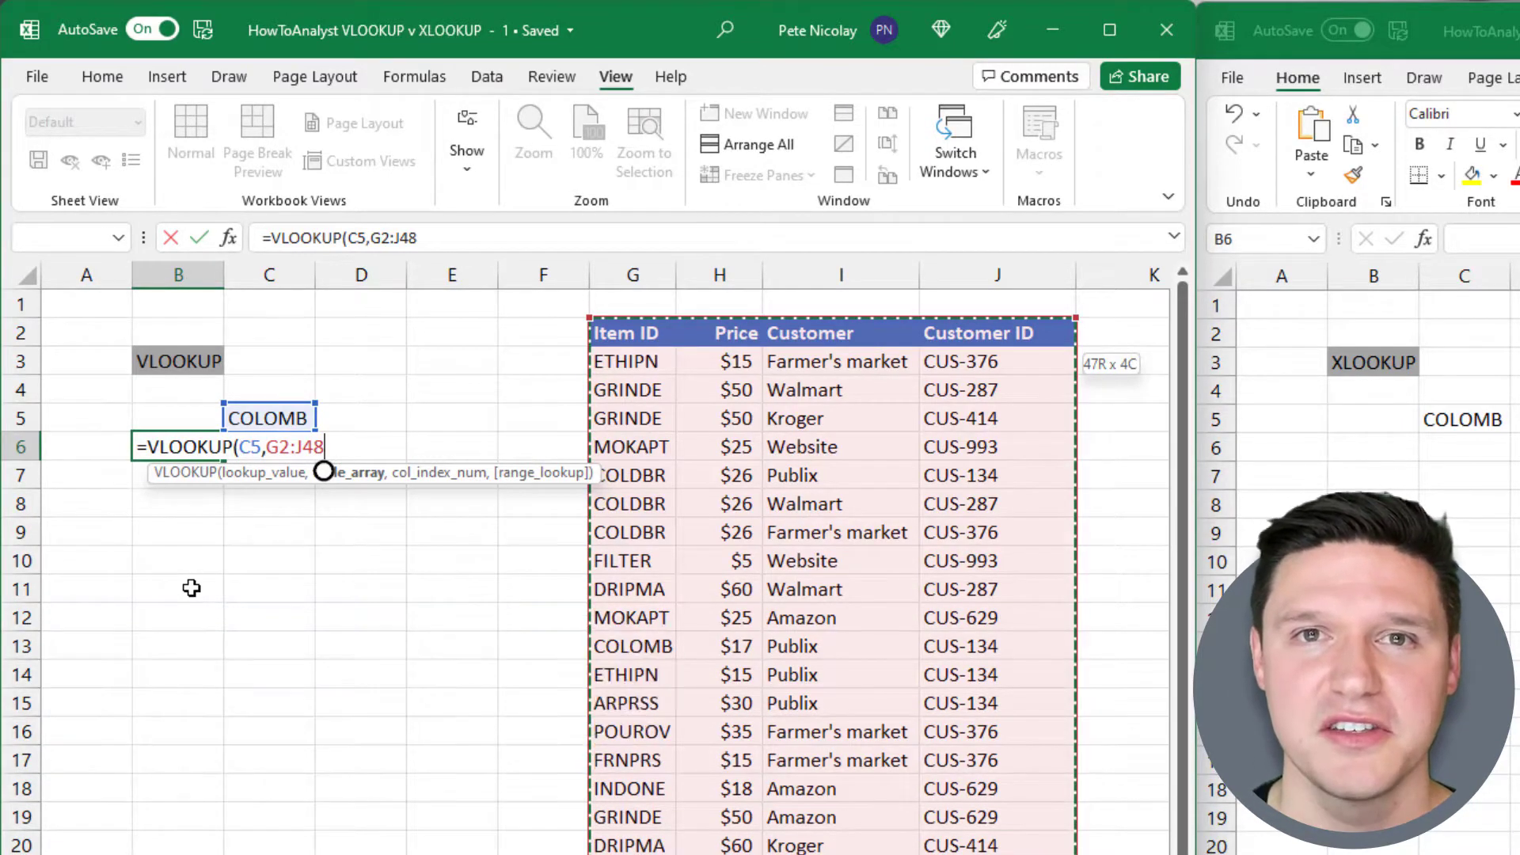
pyautogui.write(',')
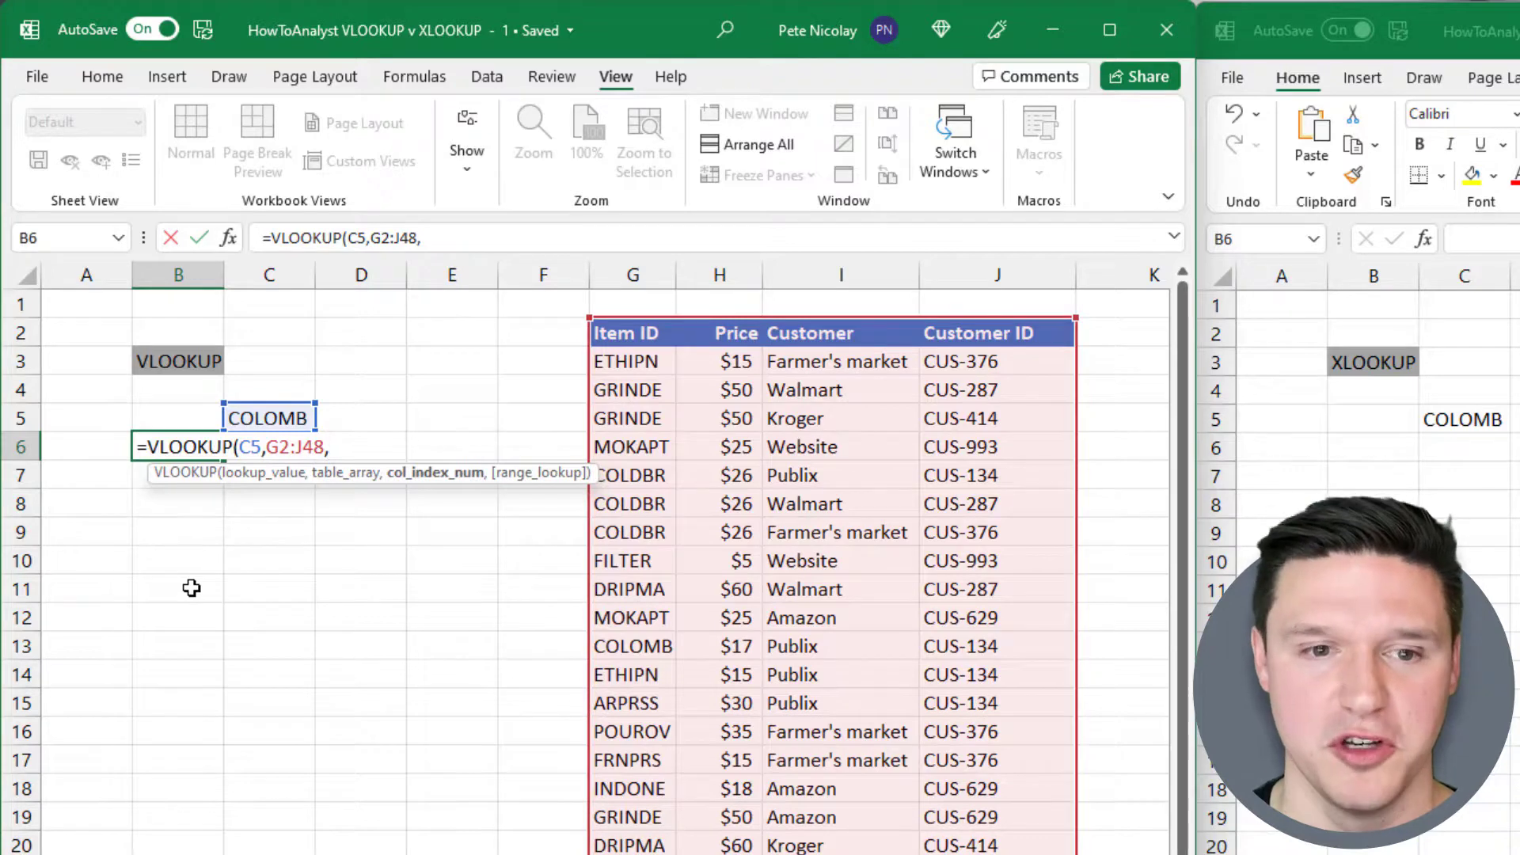
pyautogui.write('3')
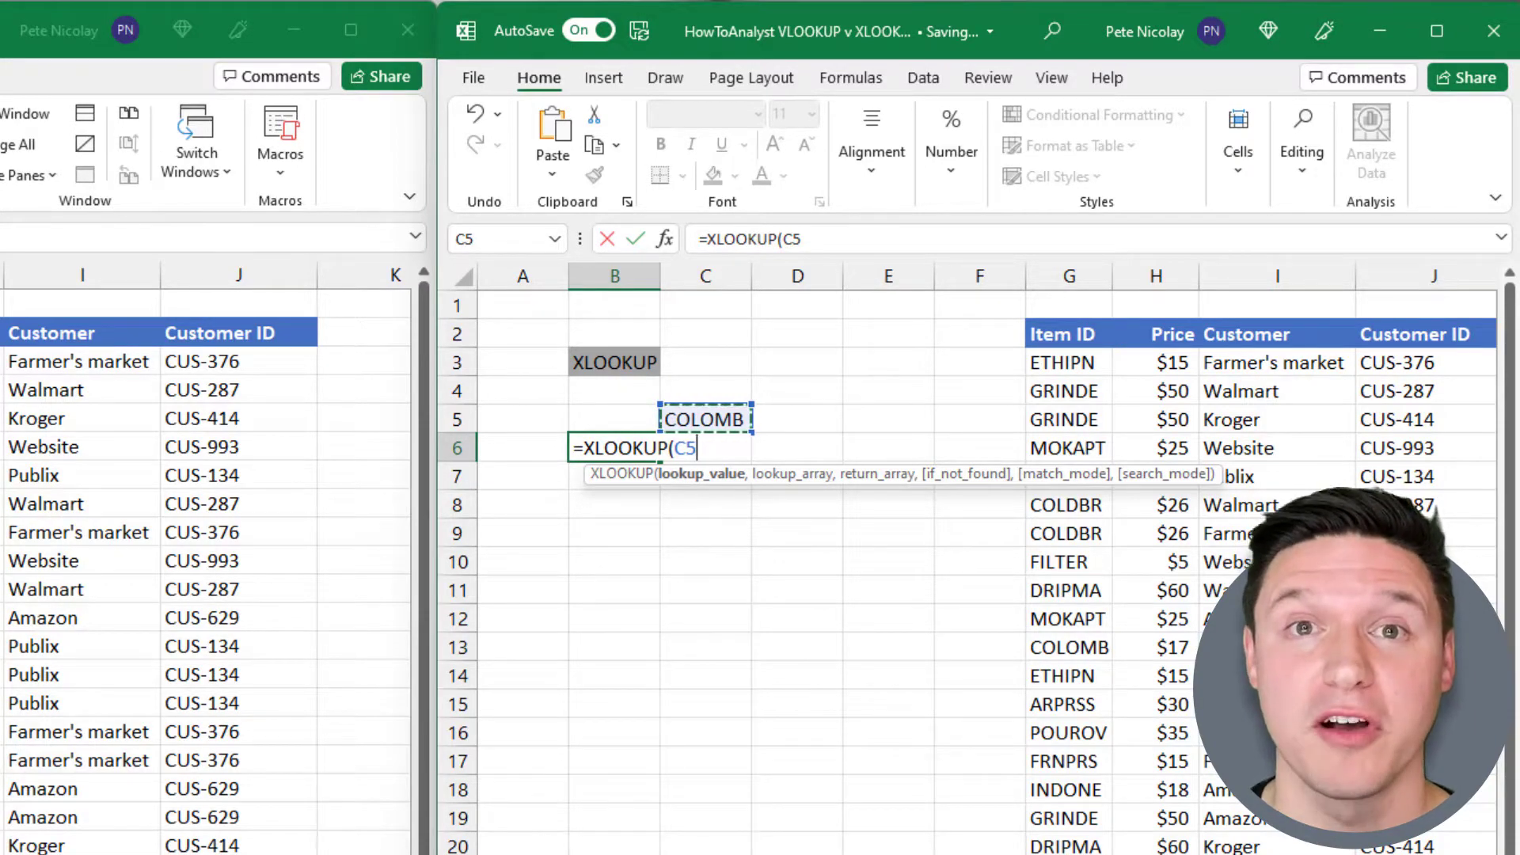
# Step: Set the XLOOKUP's lookup array to the Item ID column G2:G48
pyautogui.write(',')
pyautogui.press('Right')
pyautogui.press('Right')
pyautogui.press('Right')
pyautogui.press('Right')
pyautogui.press('Right')
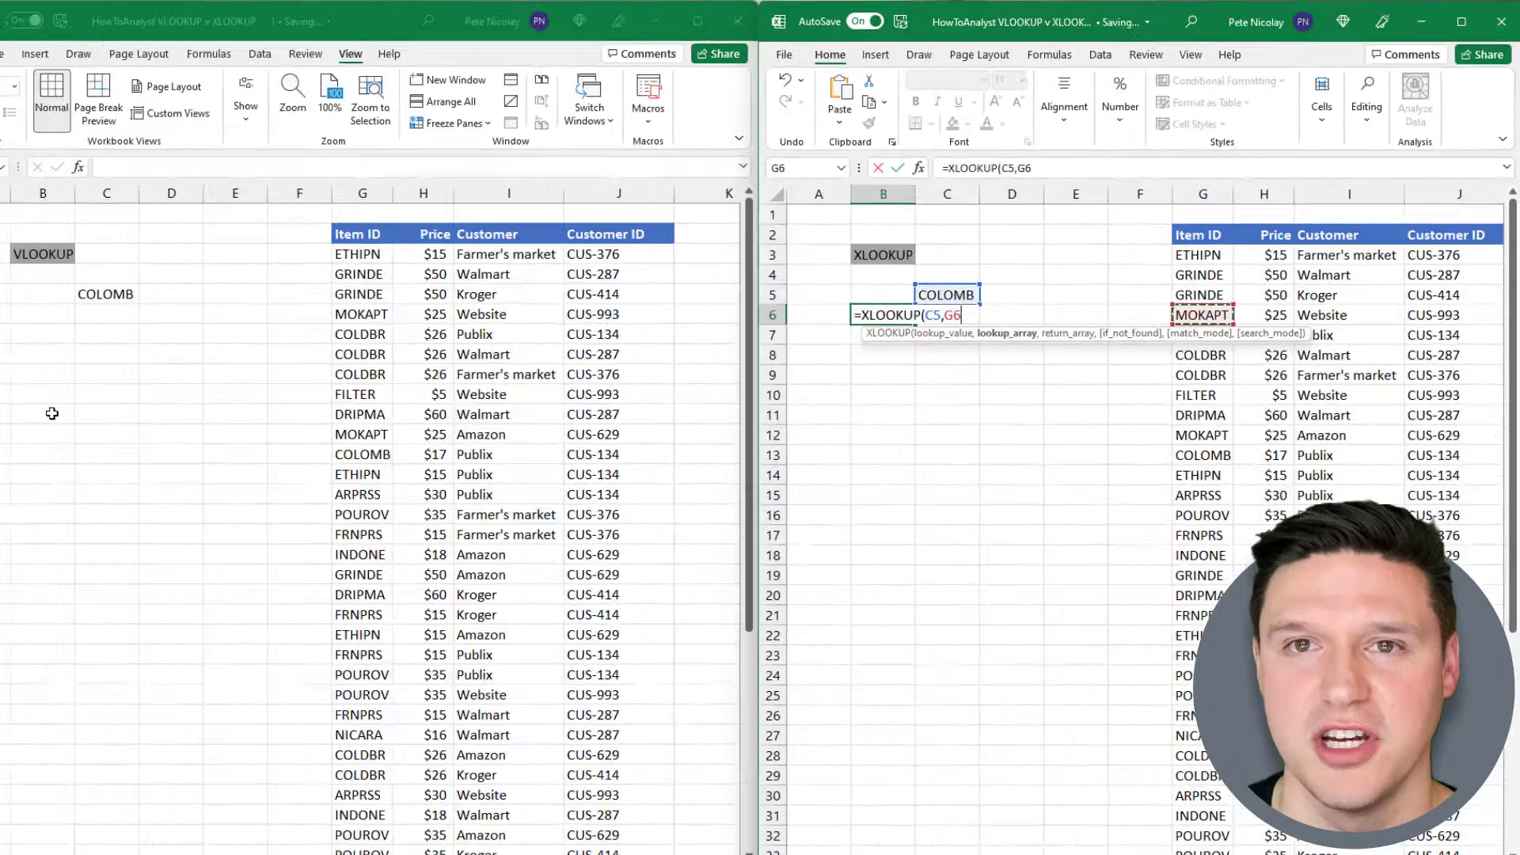
pyautogui.press('Up')
pyautogui.press('Up')
pyautogui.press('Up')
pyautogui.press('Up')
pyautogui.hotkey('ctrl', 'shift', 'Down')
pyautogui.hotkey('ctrl', 'BackSpace')
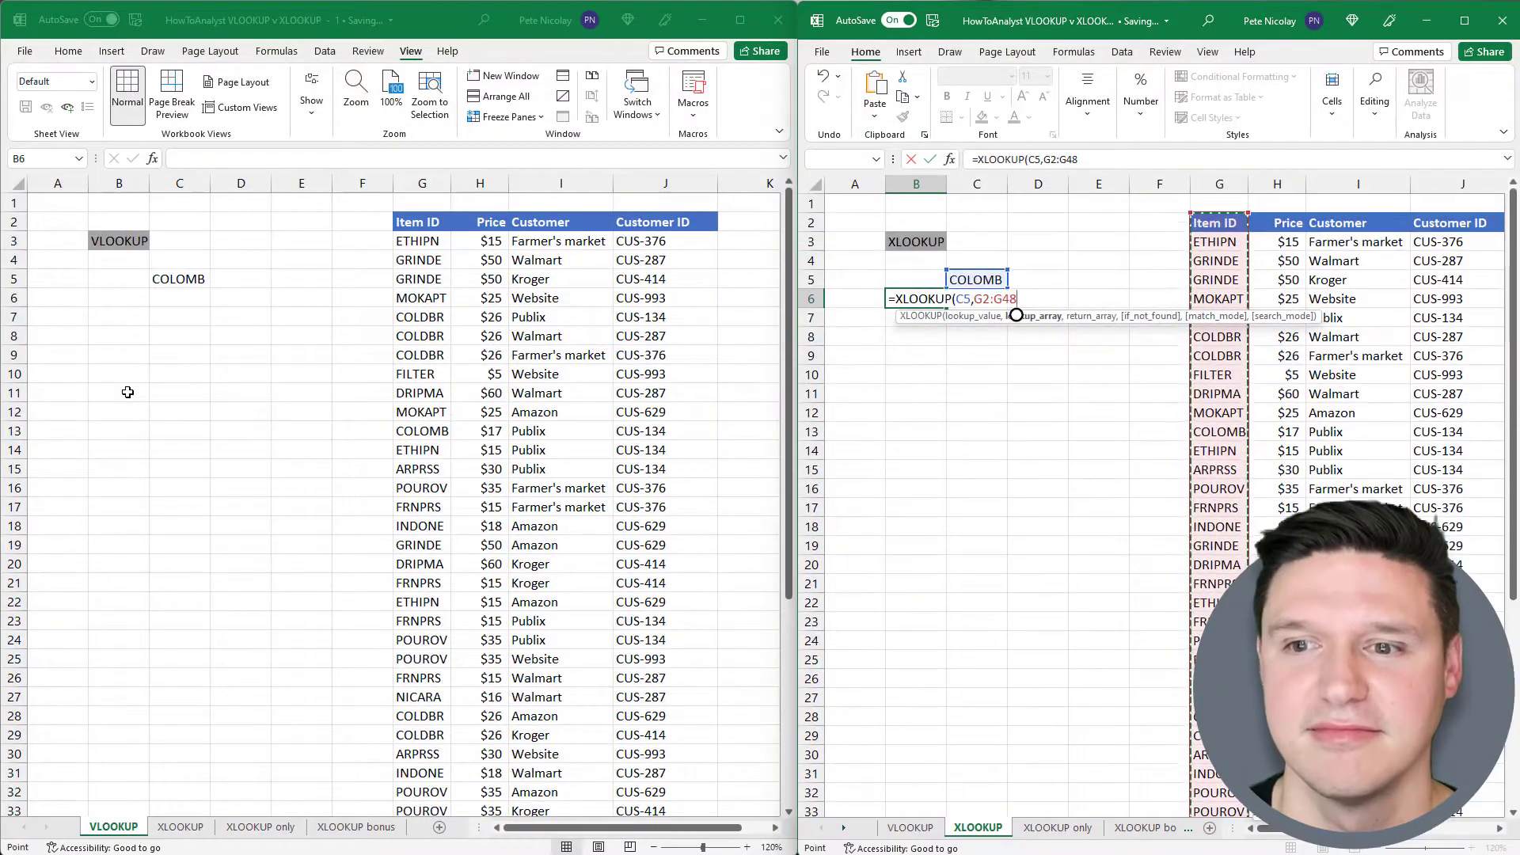
# Step: Set the XLOOKUP's return array to the Customer column I2:I48
pyautogui.write(',')
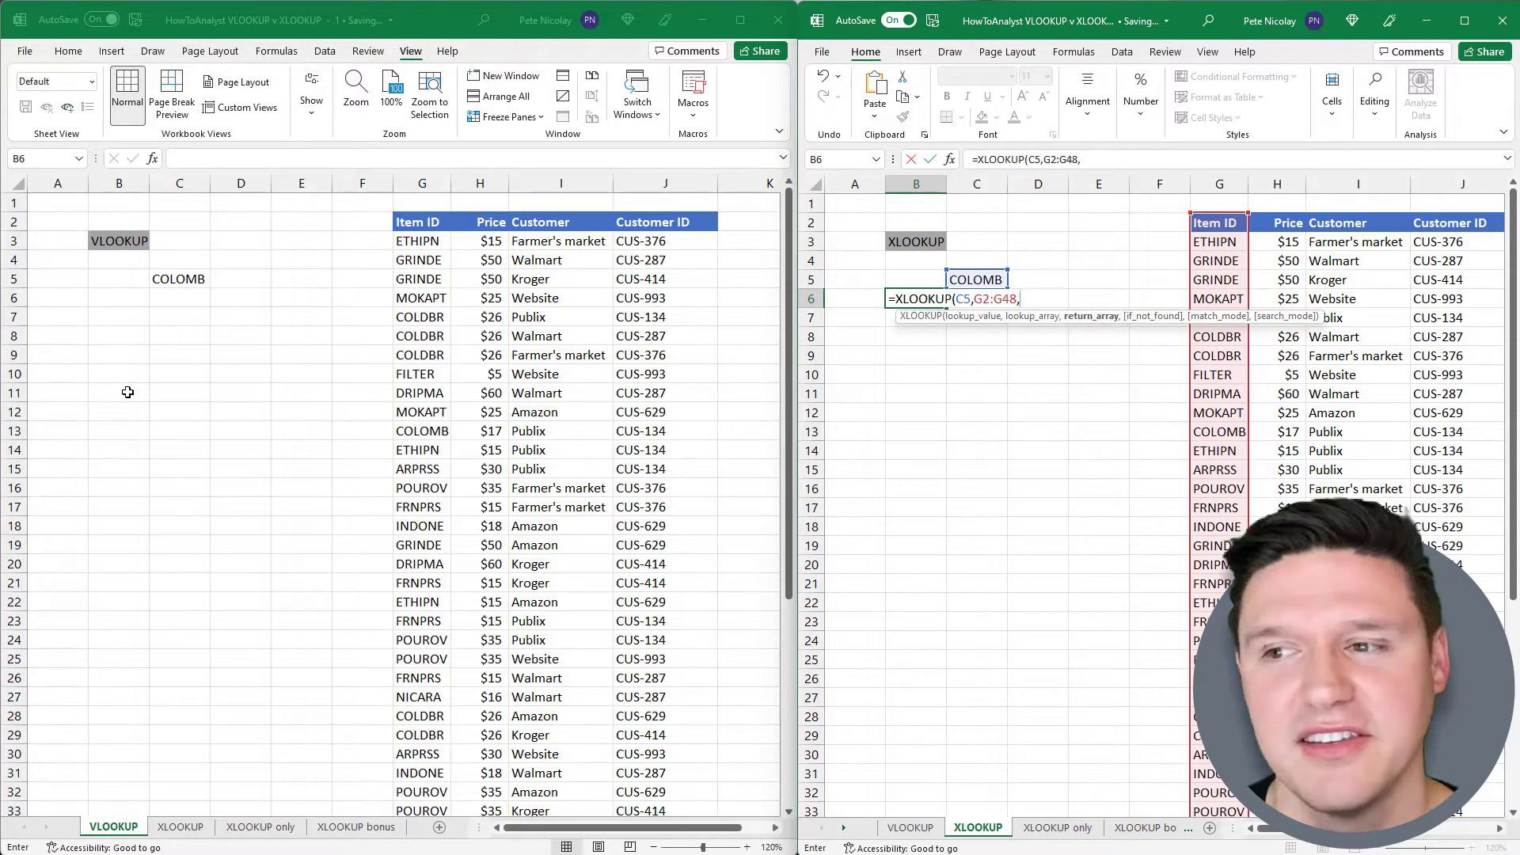
pyautogui.press('Right')
pyautogui.press('Right')
pyautogui.press('Right')
pyautogui.press('Right')
pyautogui.press('Right')
pyautogui.press('Right')
pyautogui.press('Right')
pyautogui.press('Up')
pyautogui.press('Up')
pyautogui.press('Up')
pyautogui.press('Up')
pyautogui.hotkey('ctrl', 'shift', 'Down')
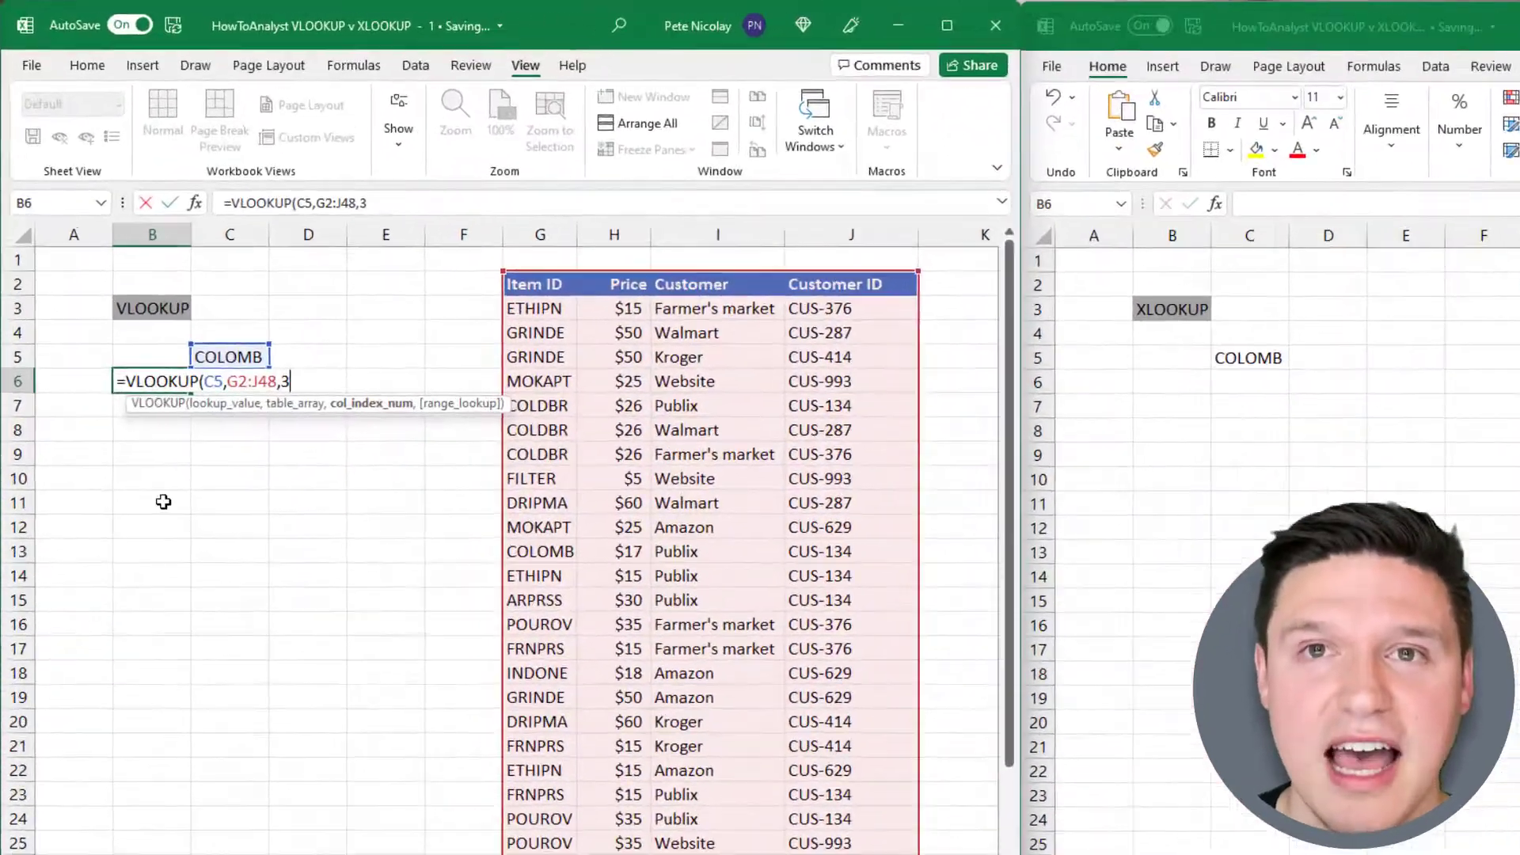
# Step: Add FALSE for an exact match and close the VLOOKUP, returning Publix for COLOMB
pyautogui.write(',')
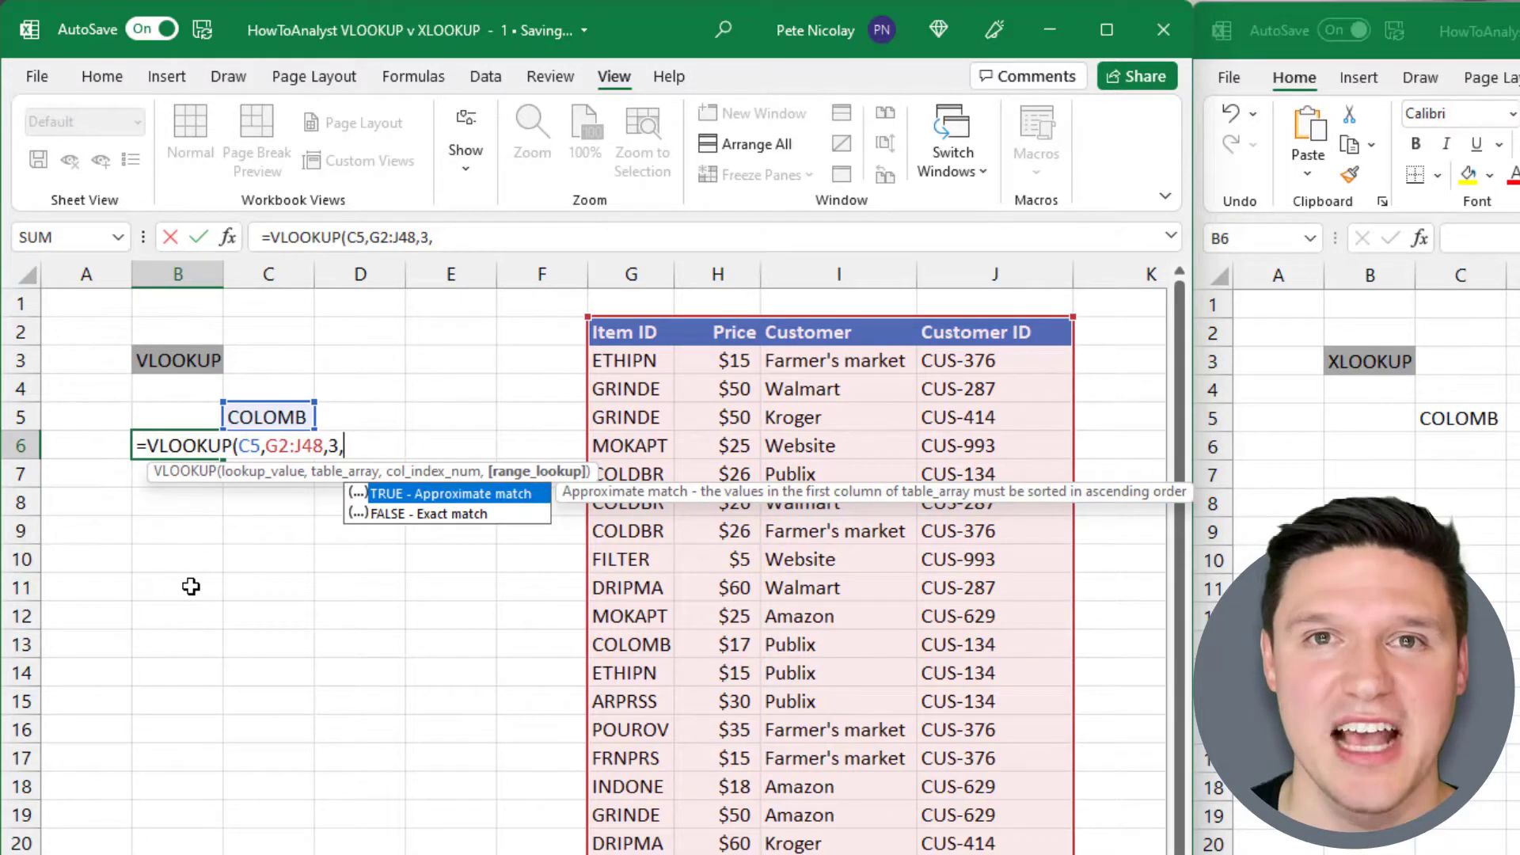
pyautogui.press('Down')
pyautogui.press('Tab')
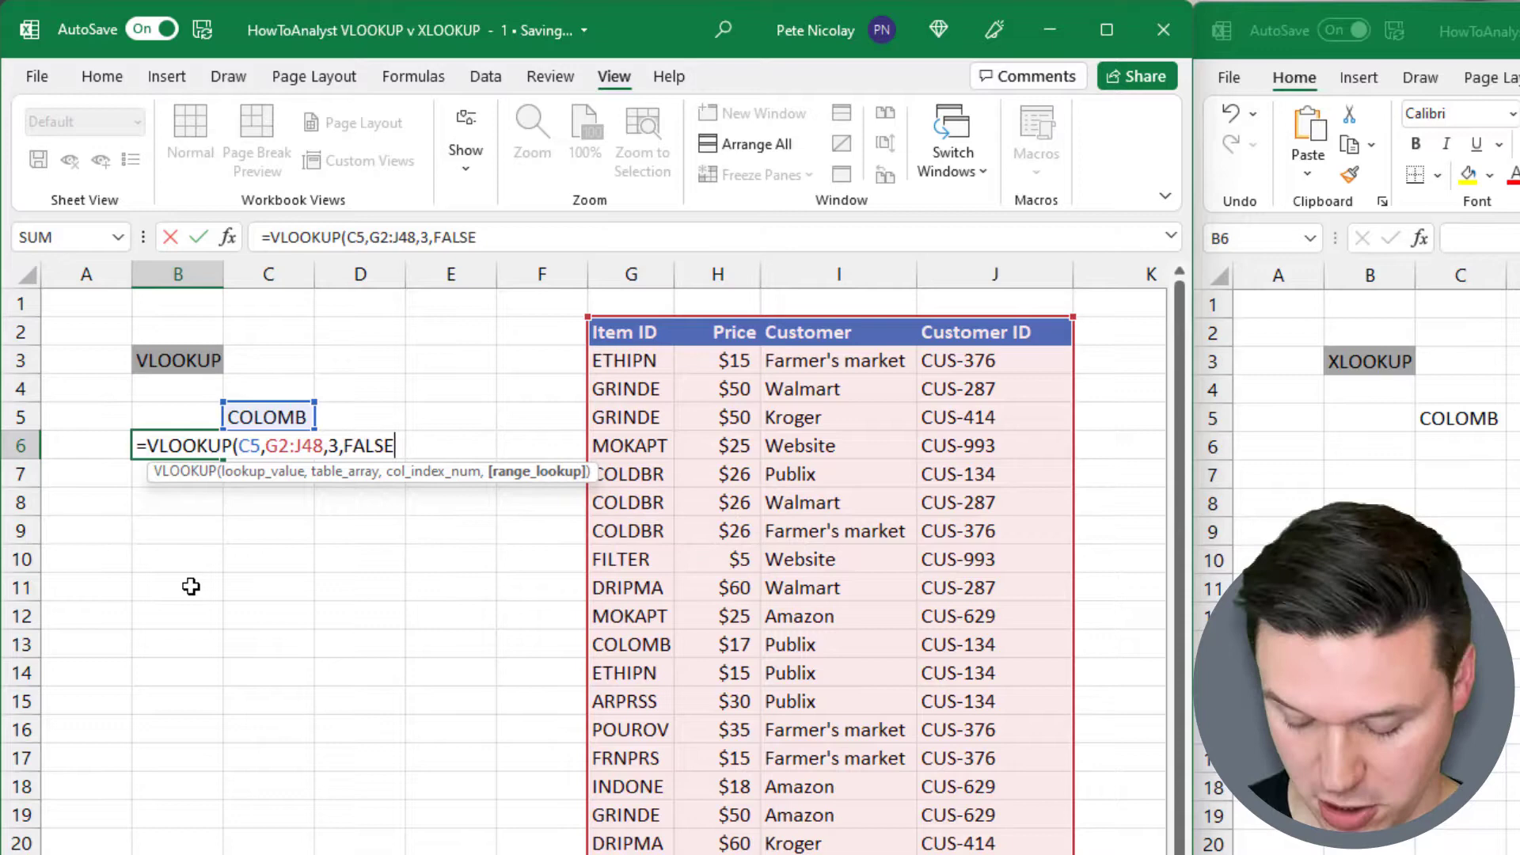
pyautogui.write(')')
pyautogui.press('Return')
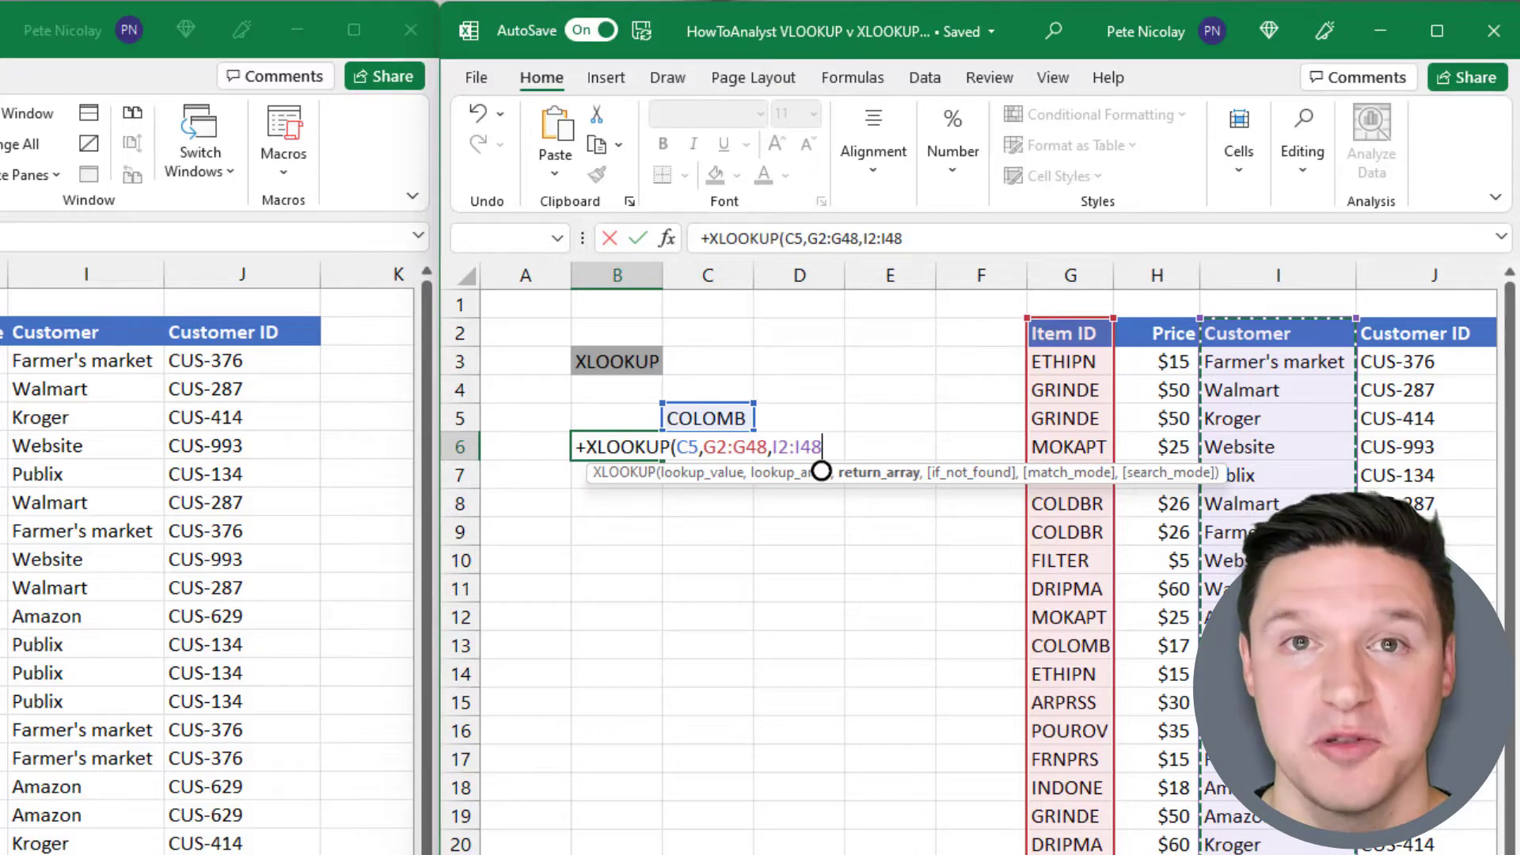
# Step: Close and commit =XLOOKUP(C5,G2:G48,I2:I48) so it returns Publix
pyautogui.write(')')
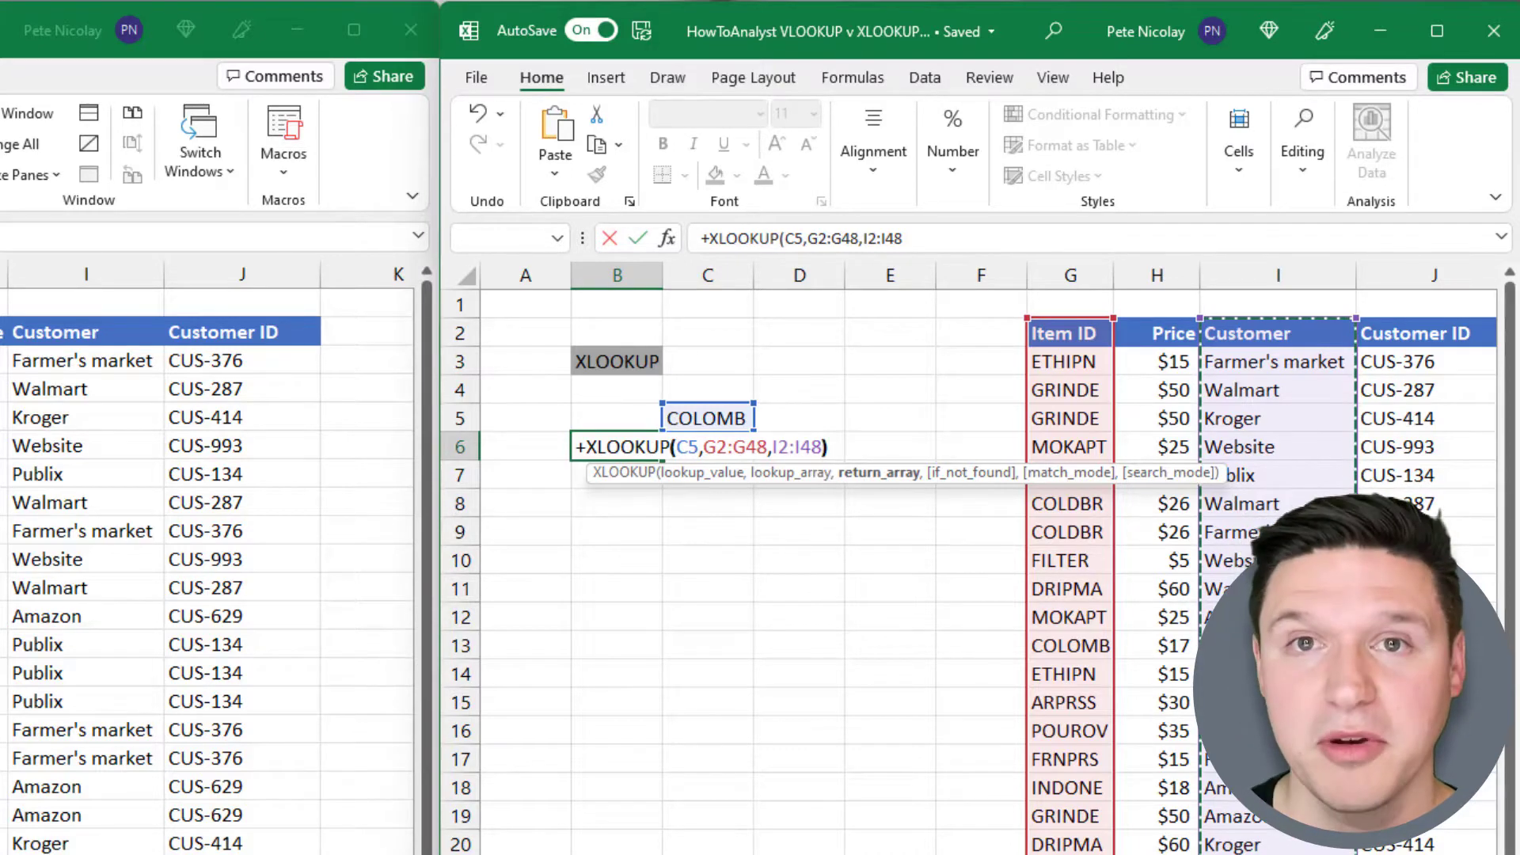
pyautogui.press('Return')
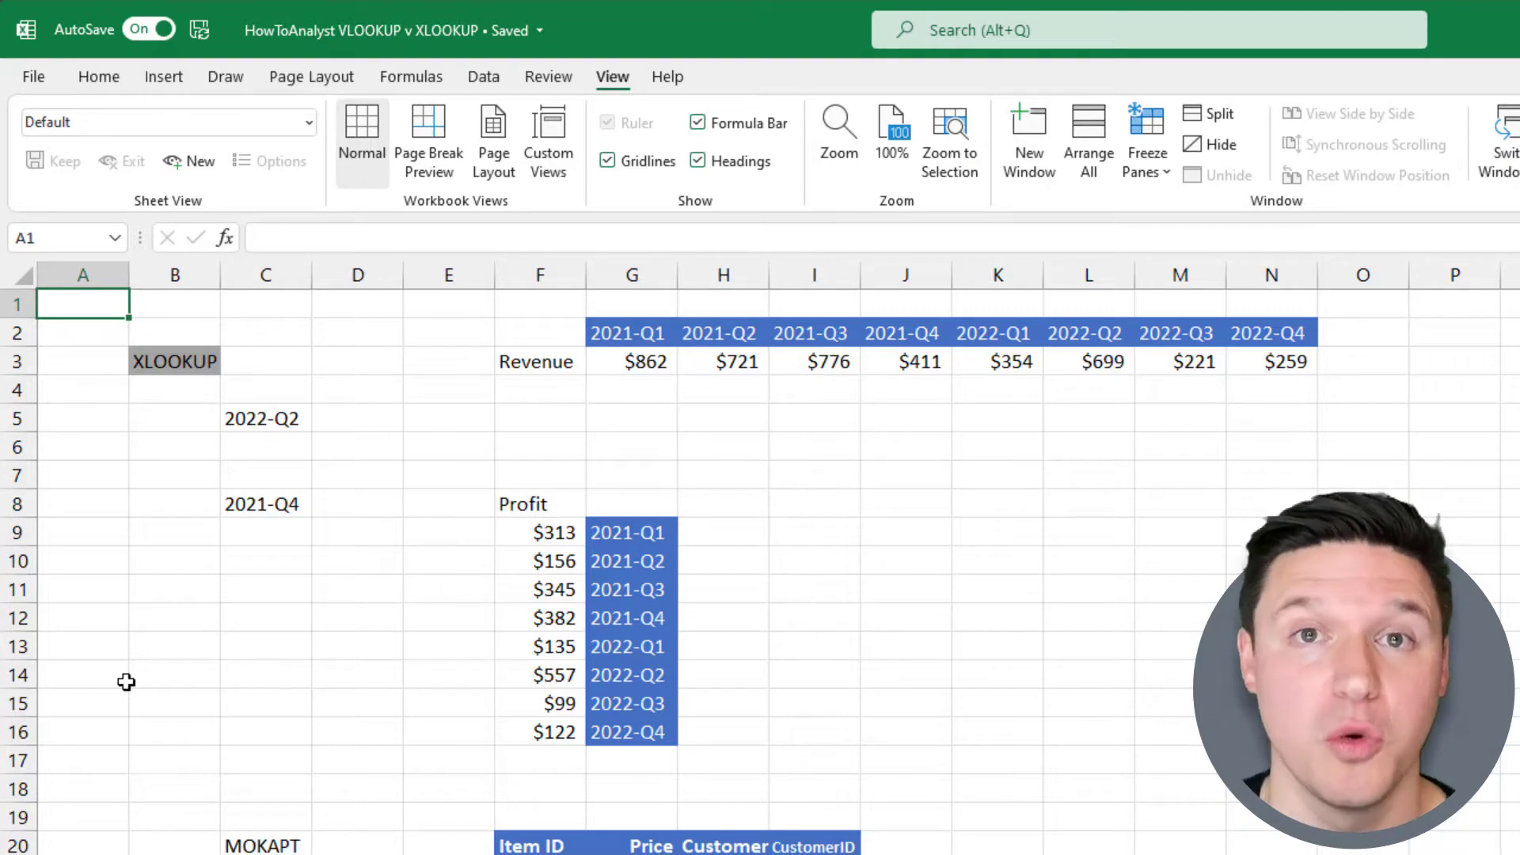
# Step: Start an XLOOKUP in B6 using 2022-Q2 in C5 as the lookup value
pyautogui.press('Down')
pyautogui.press('Down')
pyautogui.press('Right')
pyautogui.press('Down')
pyautogui.press('Down')
pyautogui.press('Down')
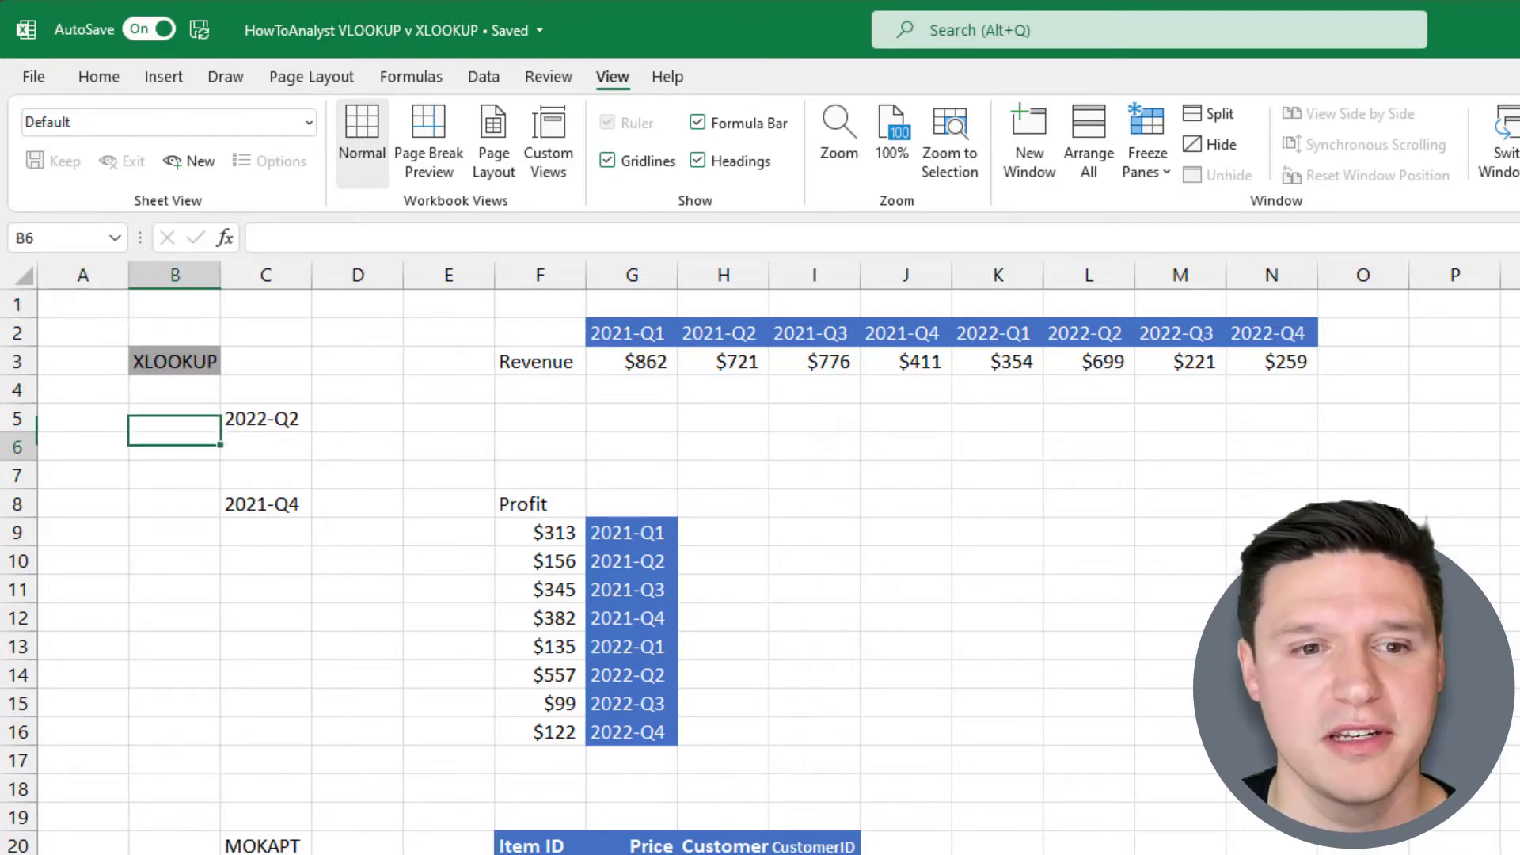
pyautogui.write('=xl')
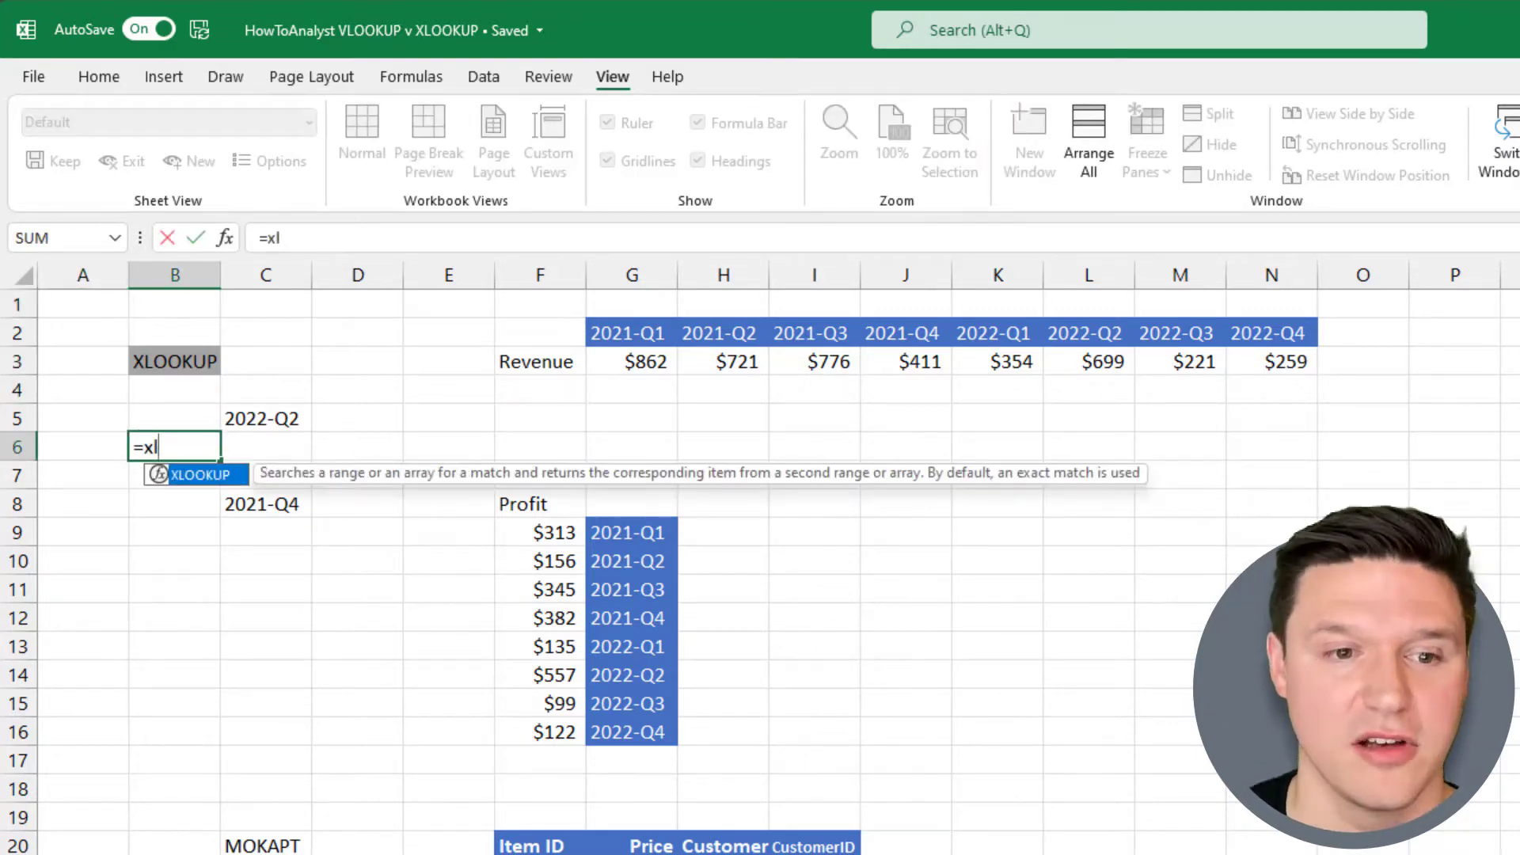
pyautogui.press('Tab')
pyautogui.press('Up')
pyautogui.press('Right')
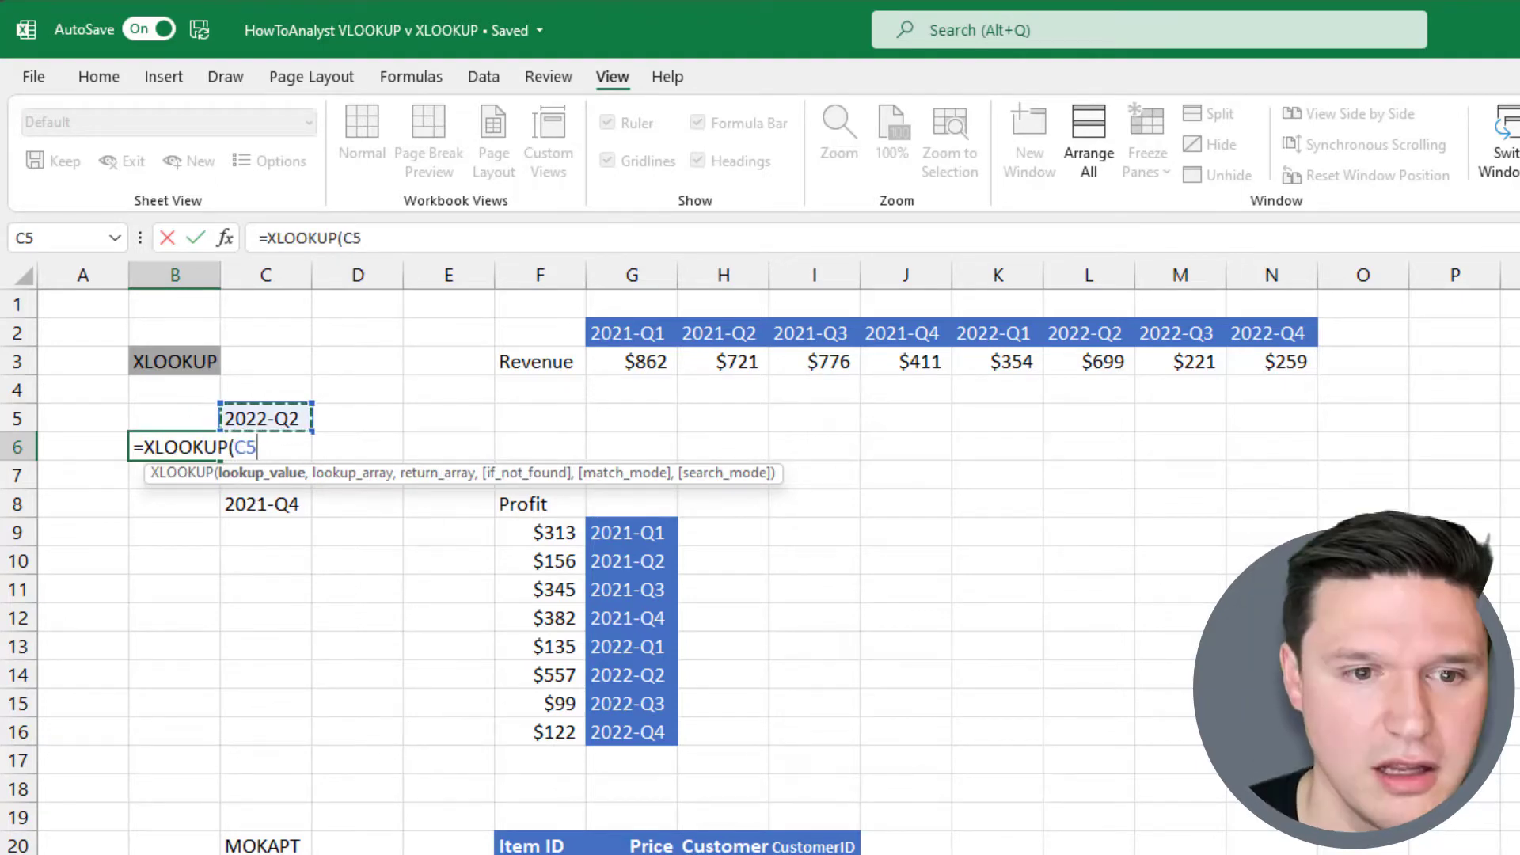
# Step: Set the lookup array to the quarter header row G2:N2
pyautogui.write(',')
pyautogui.press('Up')
pyautogui.press('Up')
pyautogui.press('Up')
pyautogui.press('Up')
pyautogui.press('Right')
pyautogui.hotkey('ctrl', 'Right')
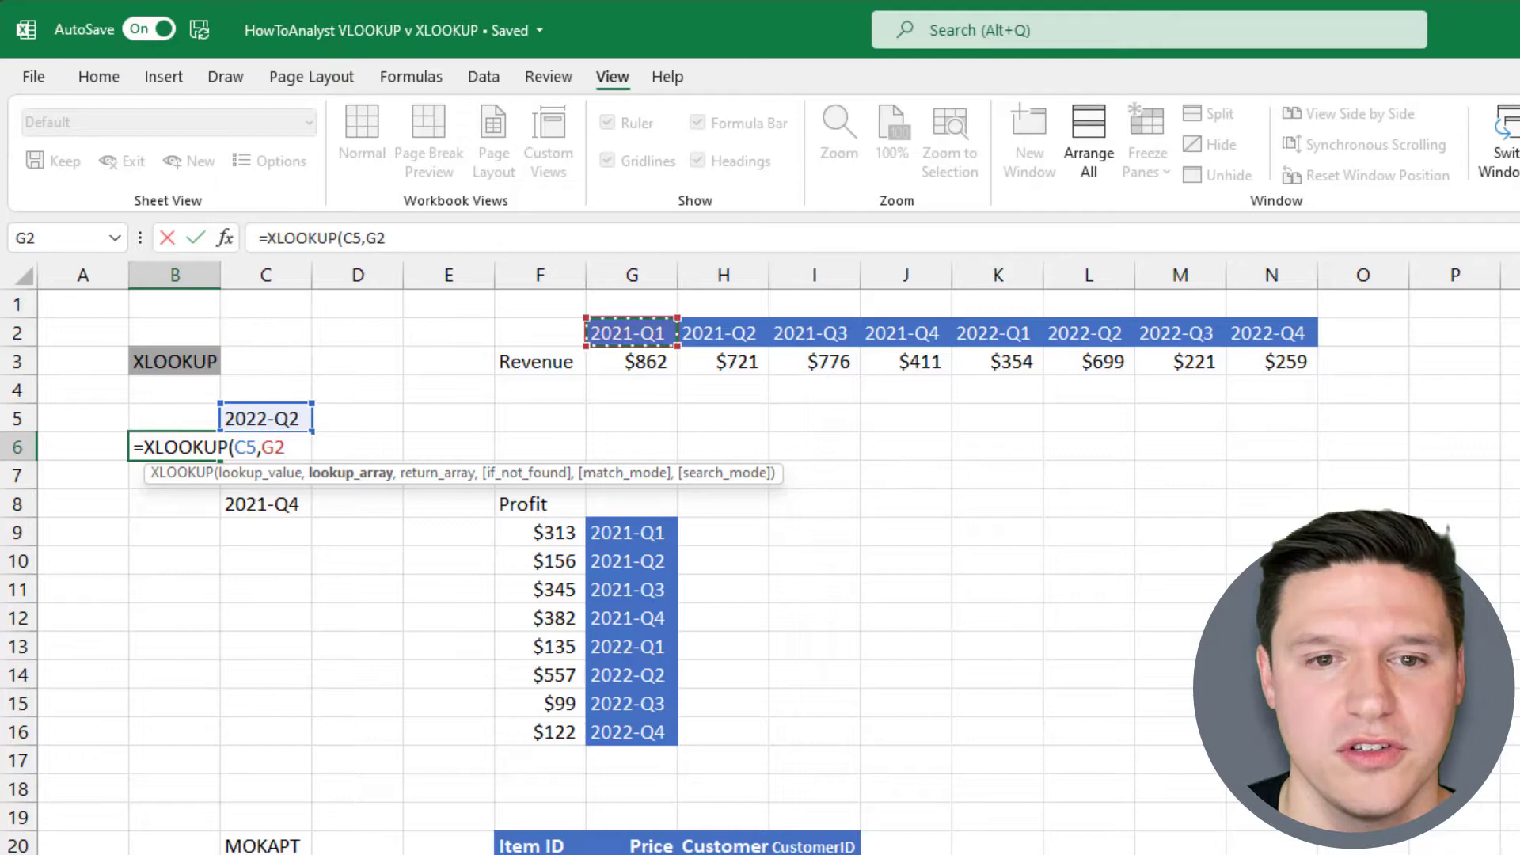
pyautogui.hotkey('ctrl', 'shift', 'Right')
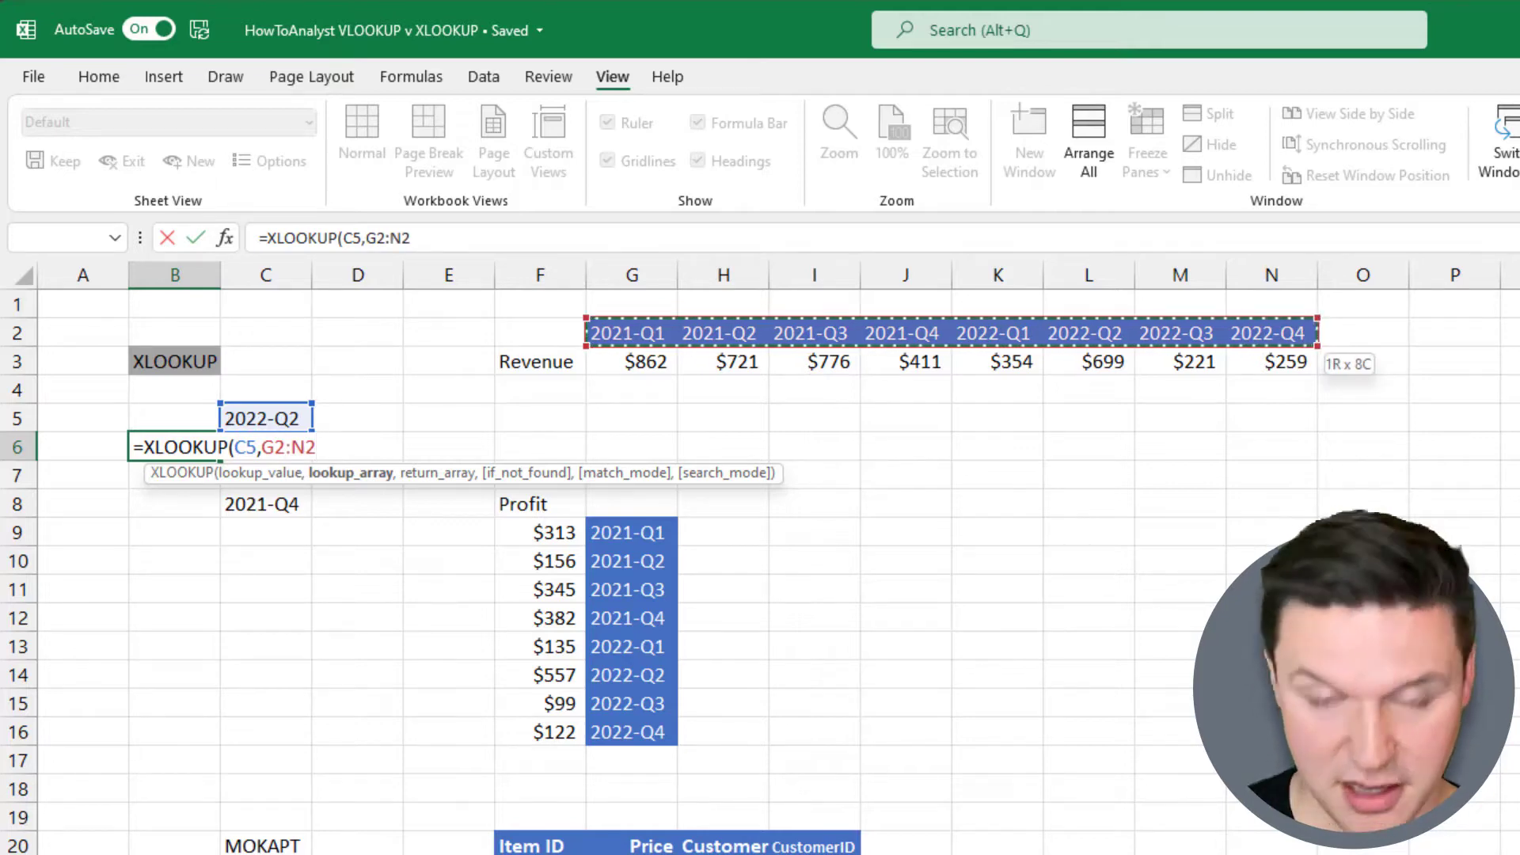
# Step: Set the return array to the revenue row G3:N3 and close the formula
pyautogui.write(',')
pyautogui.press('Down')
pyautogui.press('Right')
pyautogui.press('Right')
pyautogui.press('Right')
pyautogui.press('Right')
pyautogui.press('Right')
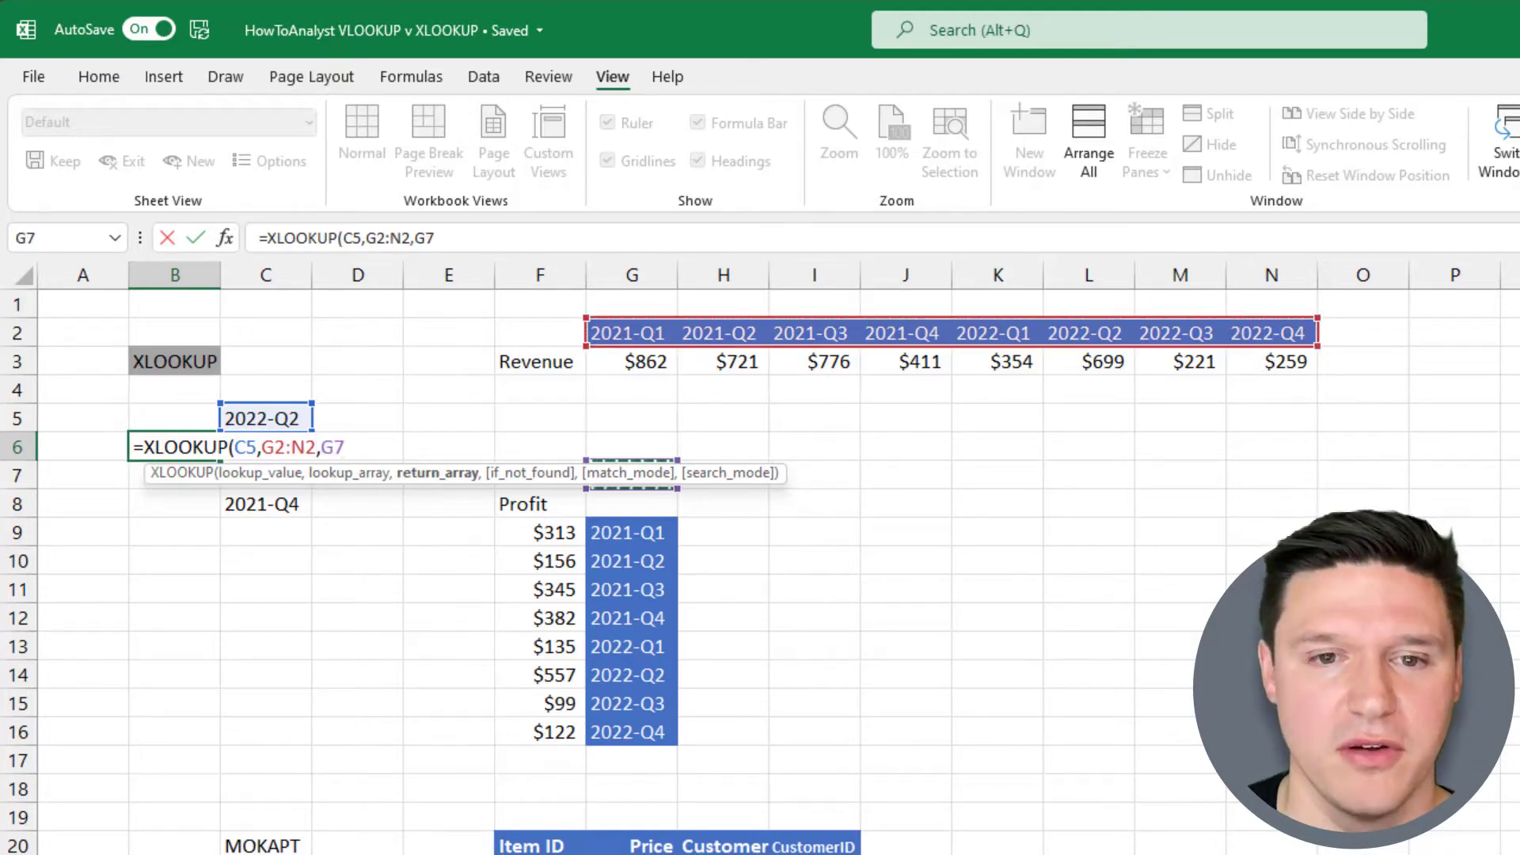
pyautogui.press('Up')
pyautogui.press('Up')
pyautogui.press('Up')
pyautogui.press('Up')
pyautogui.hotkey('ctrl', 'shift', 'Right')
pyautogui.write(')')
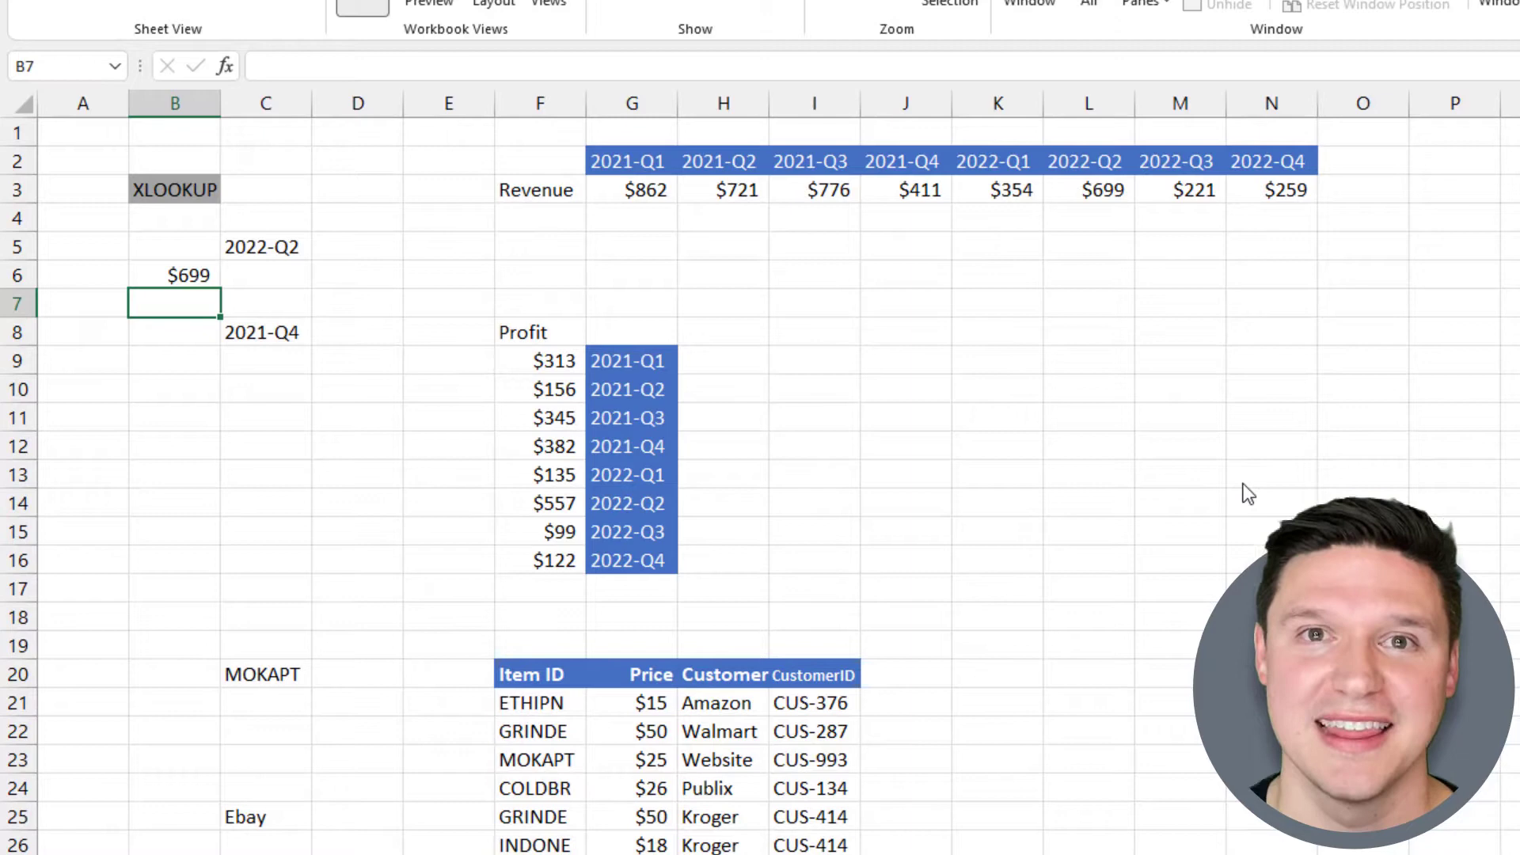
# Step: Start an XLOOKUP in B9 looking up 2021-Q4 in C8 within G9:G16
pyautogui.press('Down')
pyautogui.press('Down')
pyautogui.write('=xl')
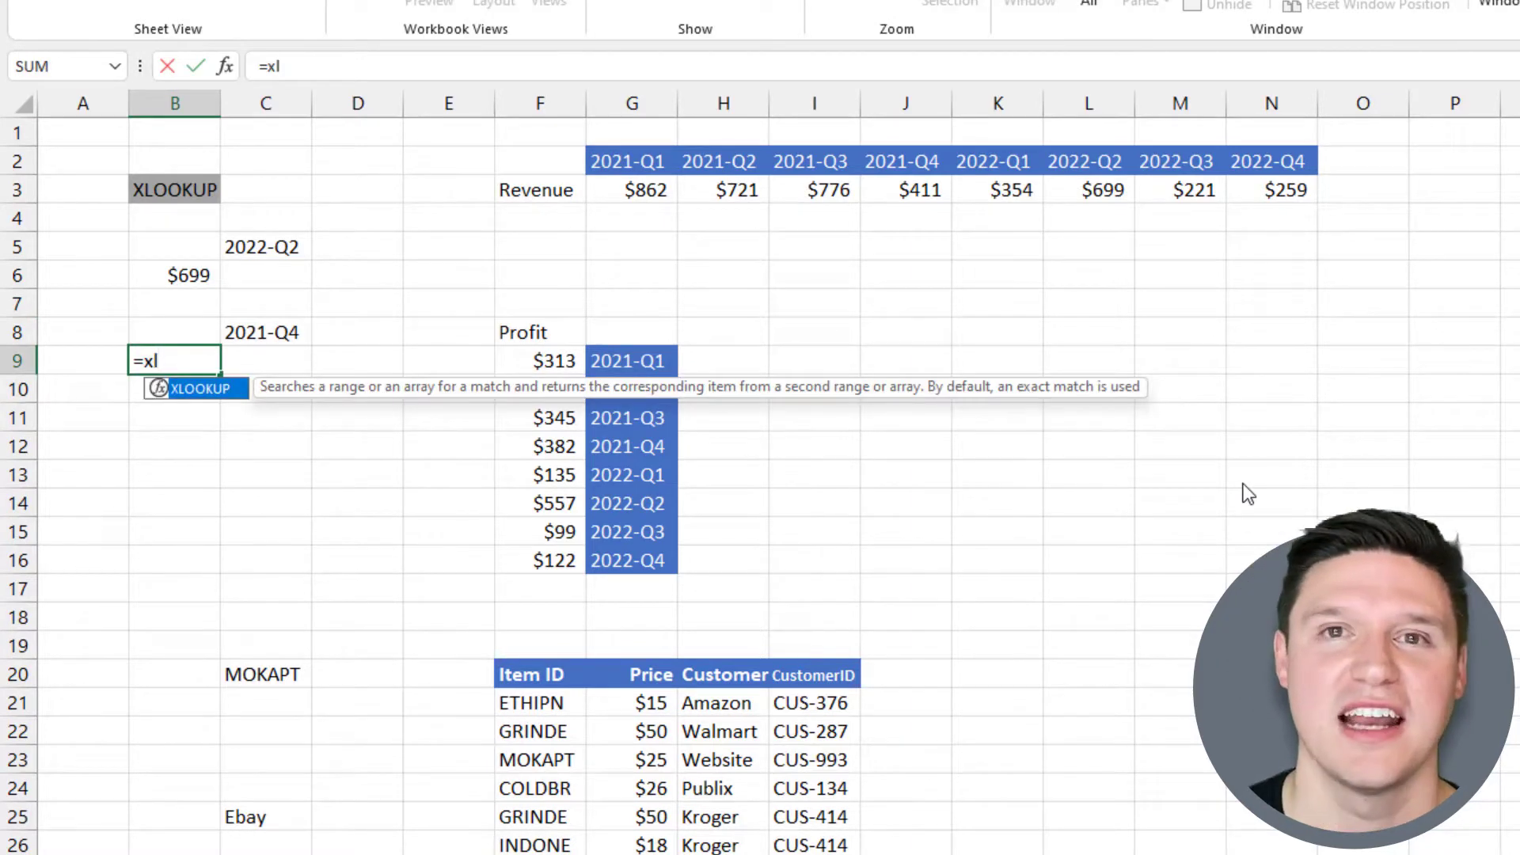
pyautogui.press('Tab')
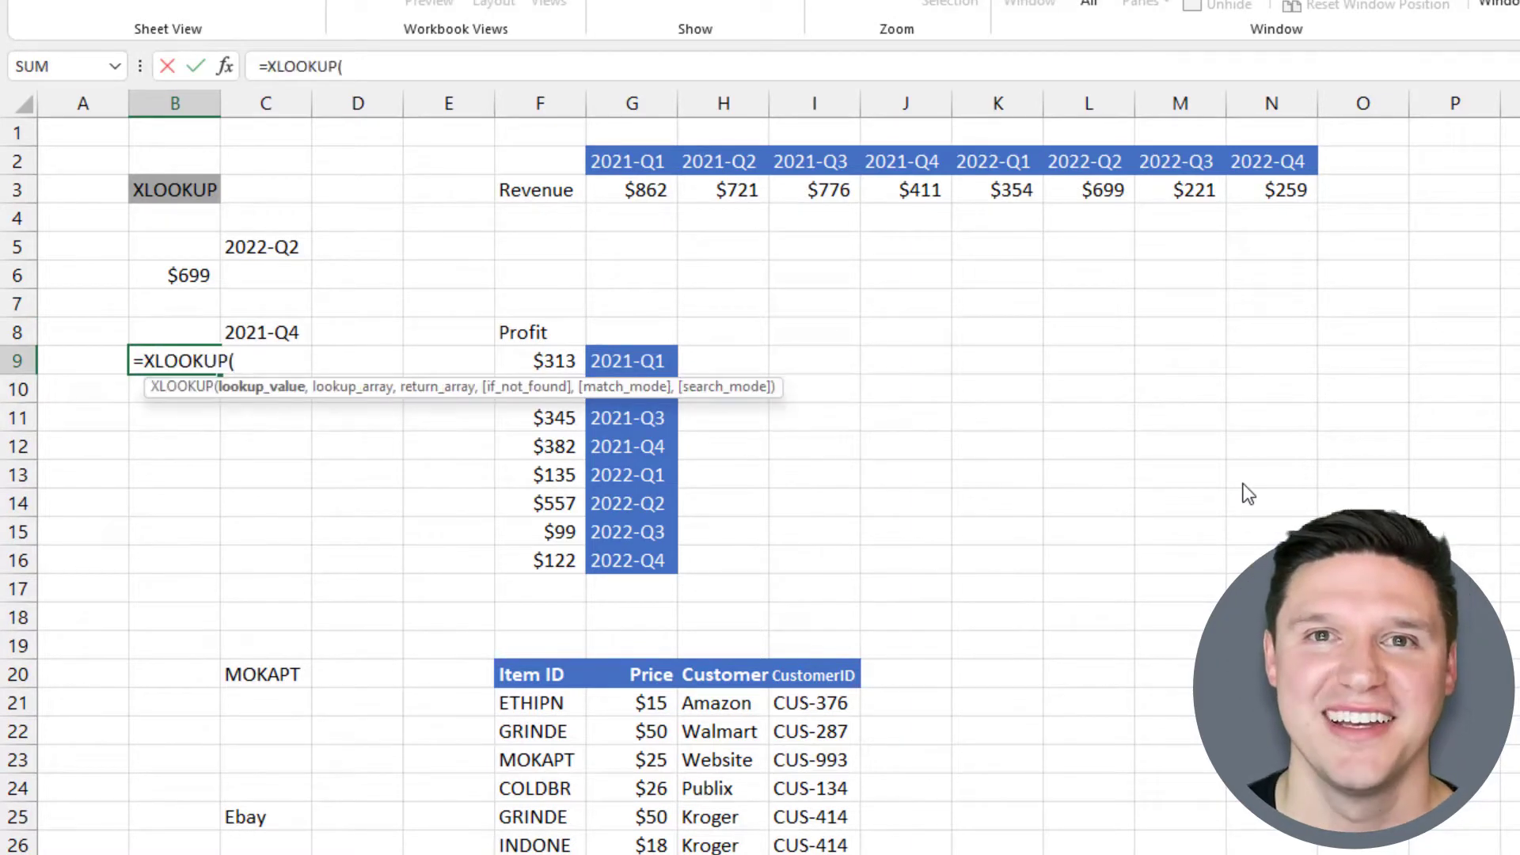
pyautogui.press('Up')
pyautogui.press('Up')
pyautogui.press('Down')
pyautogui.press('Right')
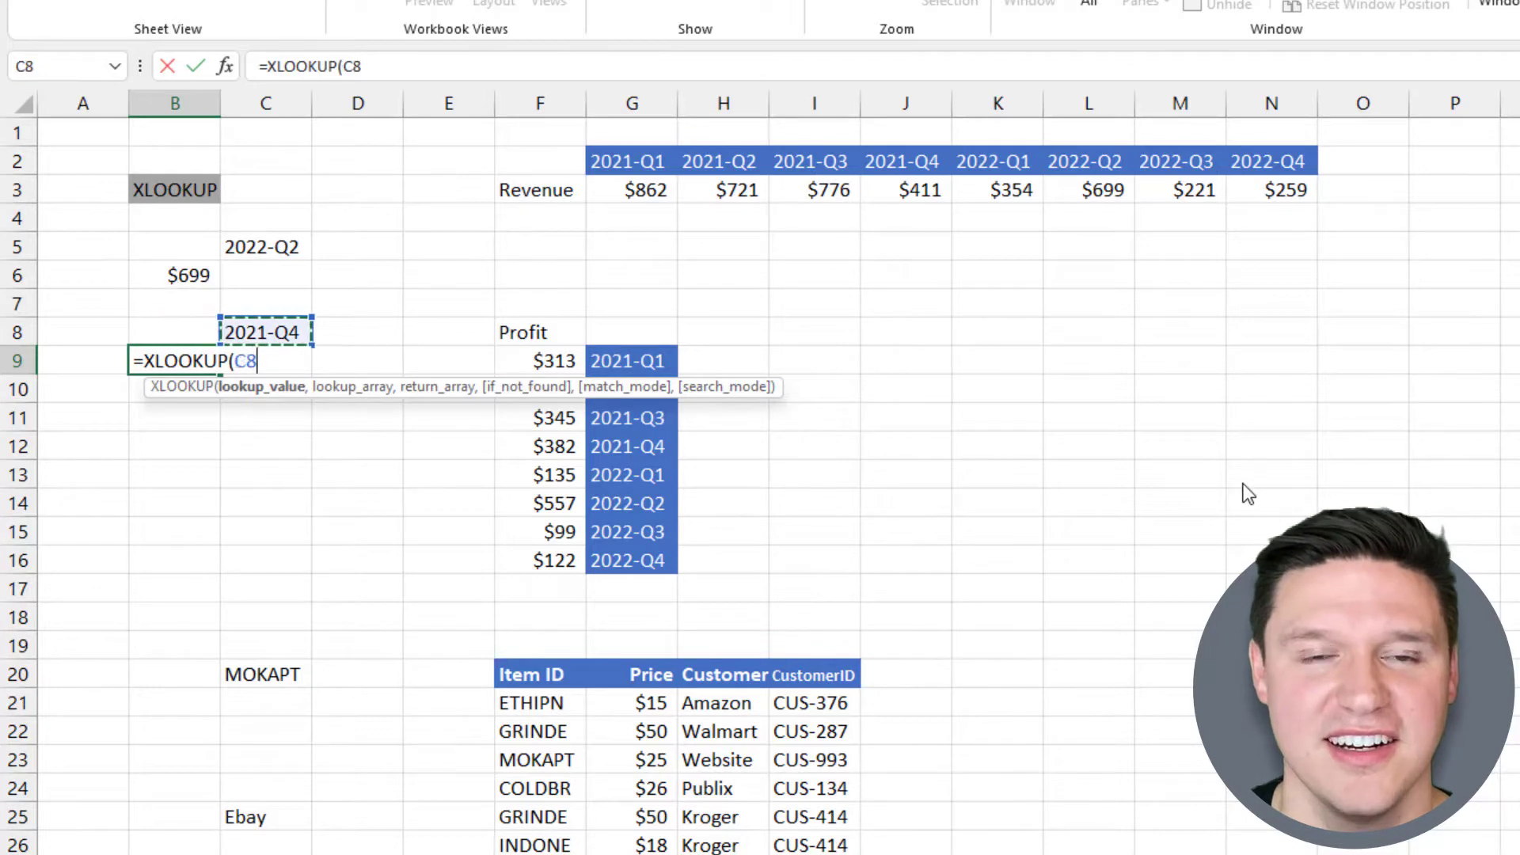
pyautogui.write(',')
pyautogui.press('Right')
pyautogui.press('Right')
pyautogui.press('Right')
pyautogui.press('Right')
pyautogui.press('Right')
pyautogui.hotkey('ctrl', 'shift', 'Down')
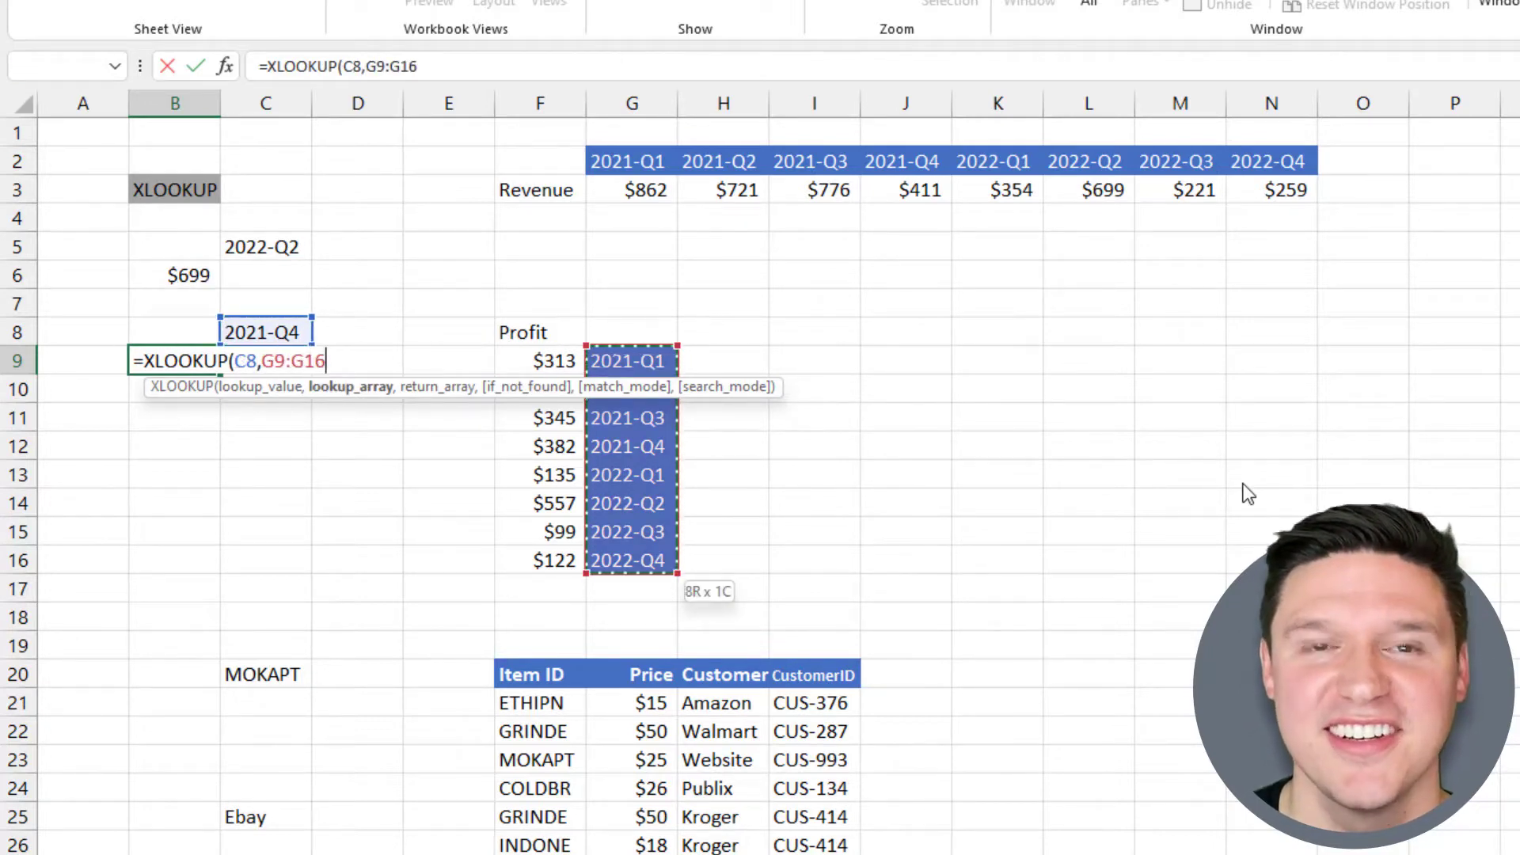
# Step: Return from profit column F9:F16 and commit, giving $382
pyautogui.write(',')
pyautogui.press('Right')
pyautogui.press('Right')
pyautogui.press('Right')
pyautogui.press('Right')
pyautogui.hotkey('ctrl', 'shift', 'Down')
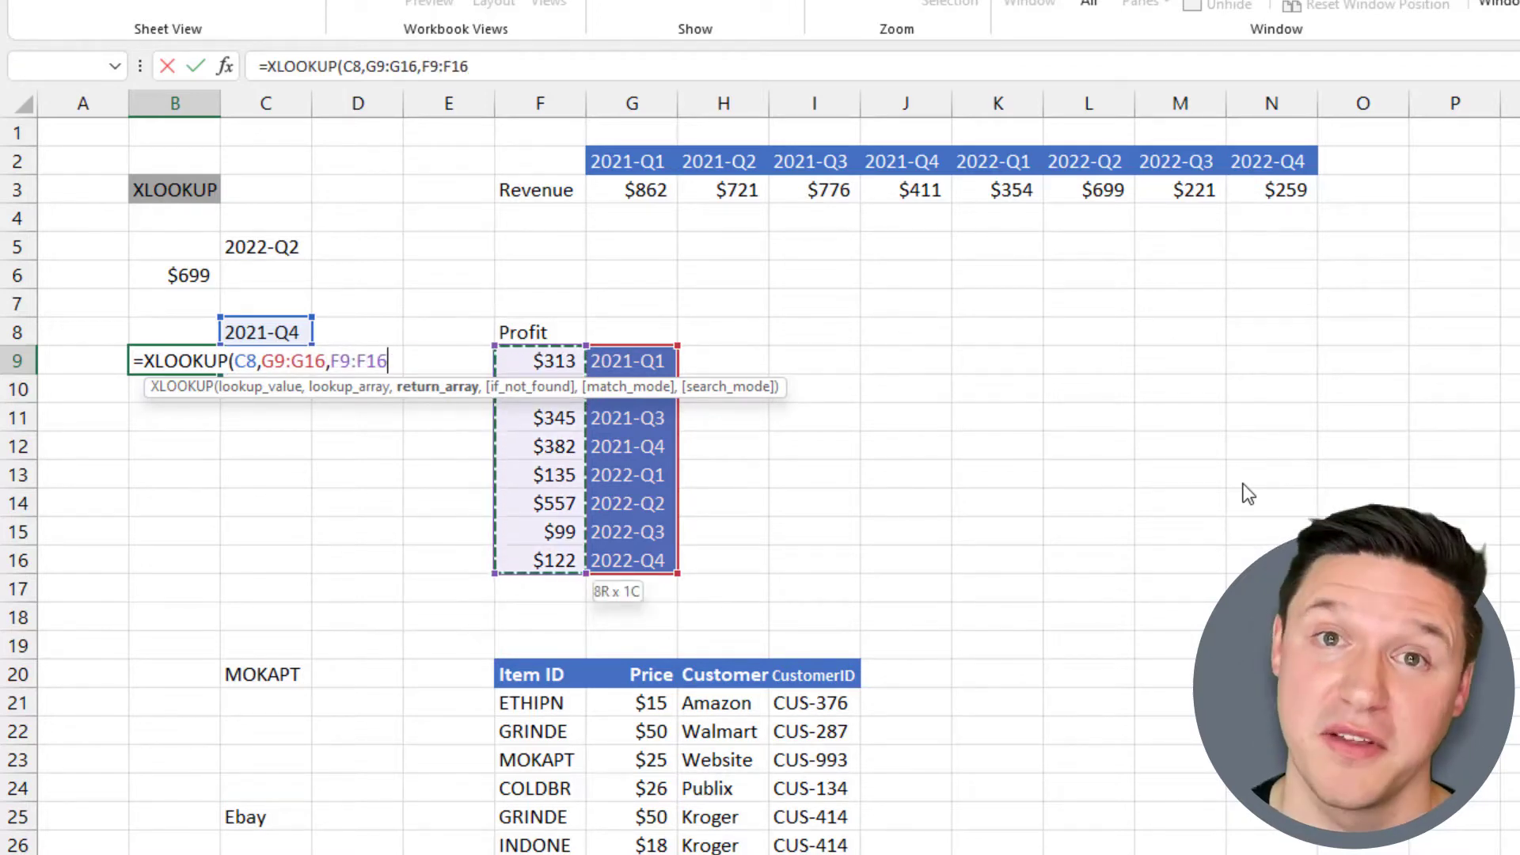
pyautogui.write(')')
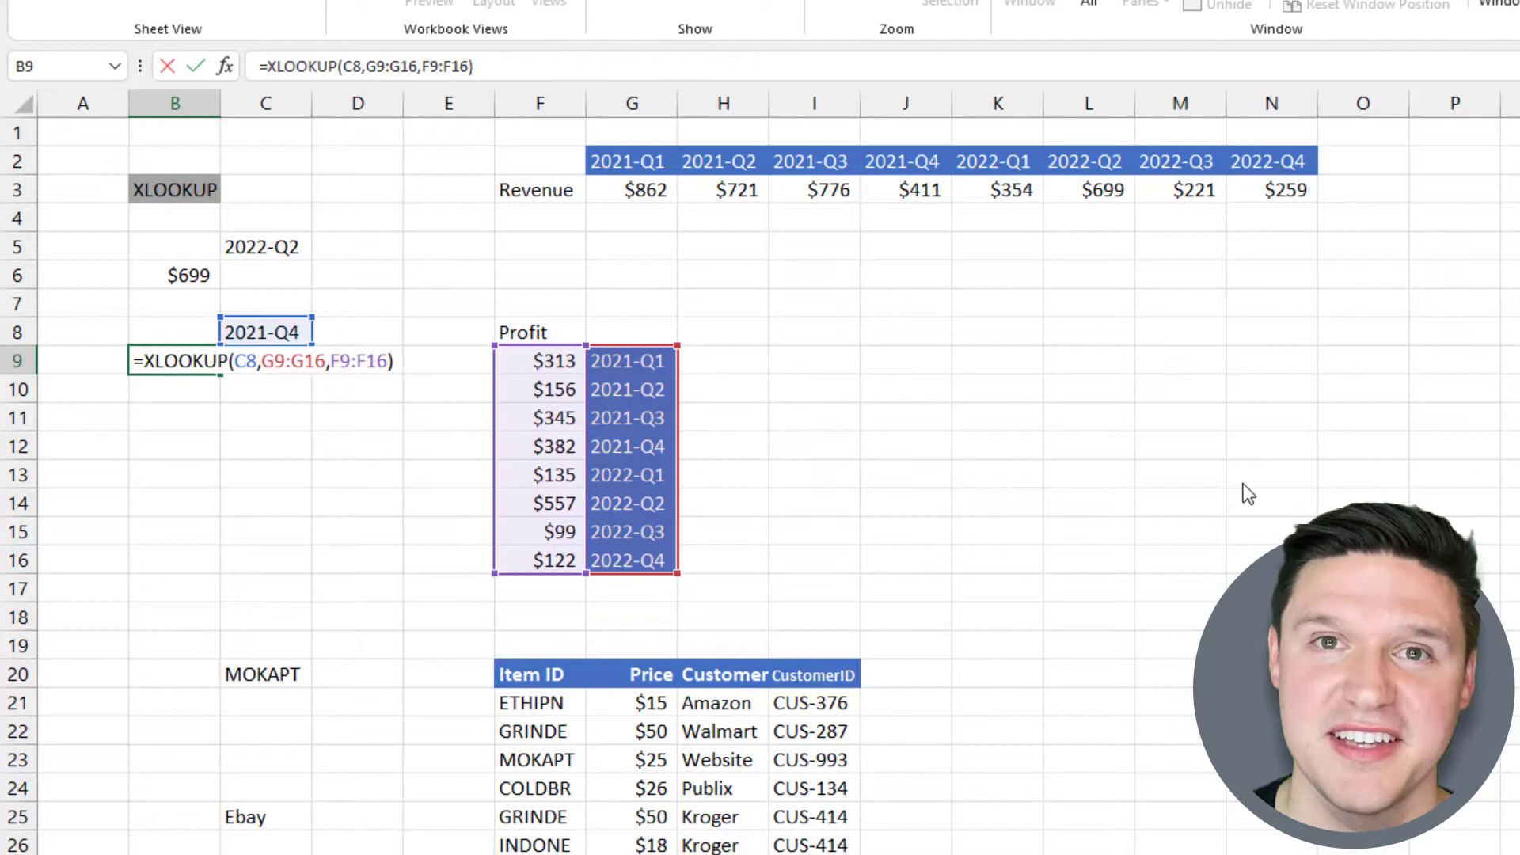
pyautogui.press('Return')
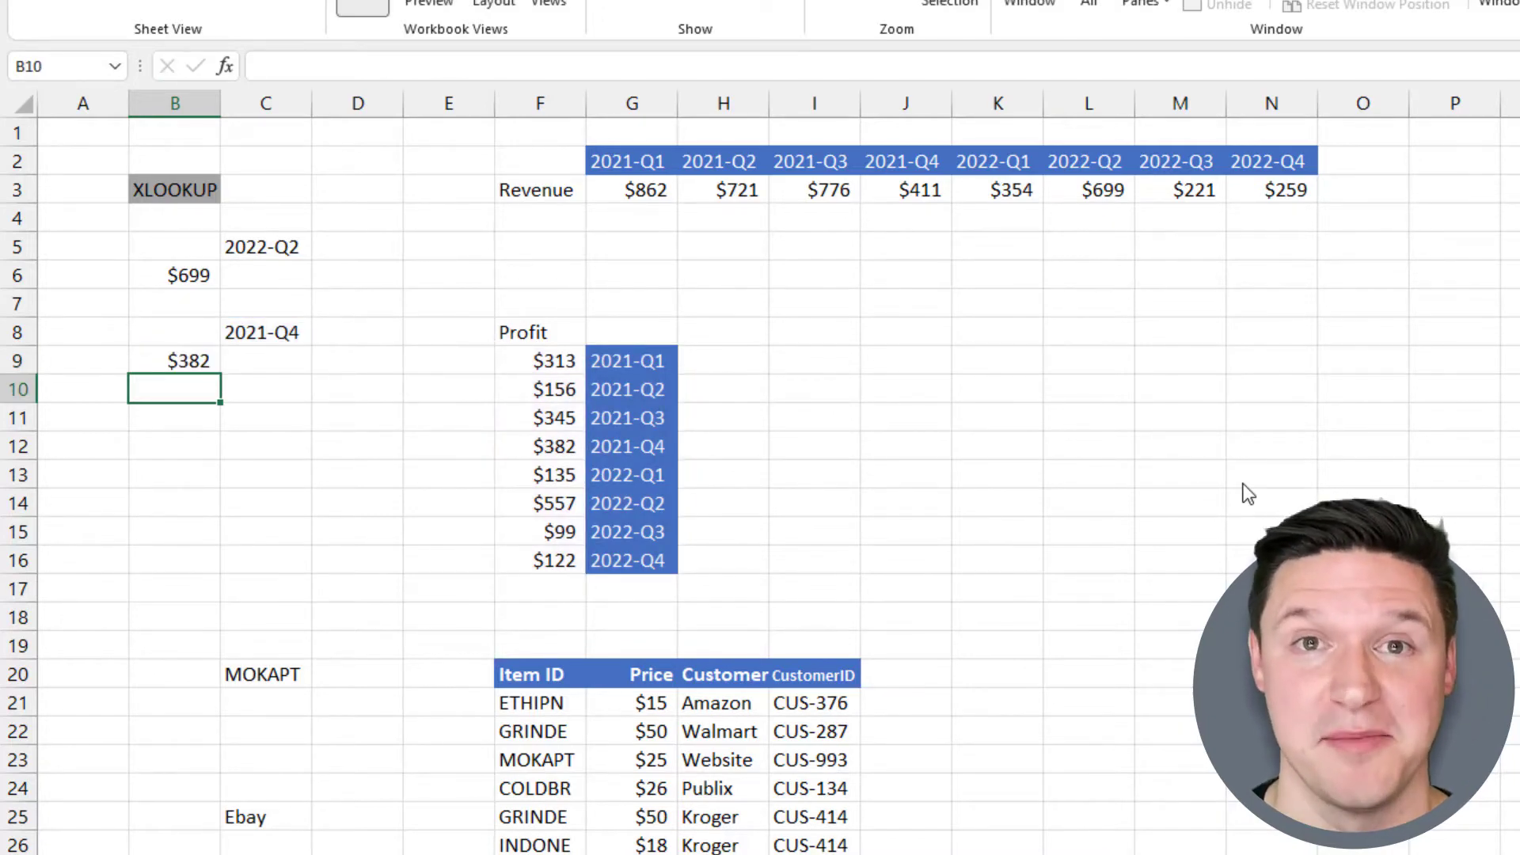
pyautogui.click(181, 697)
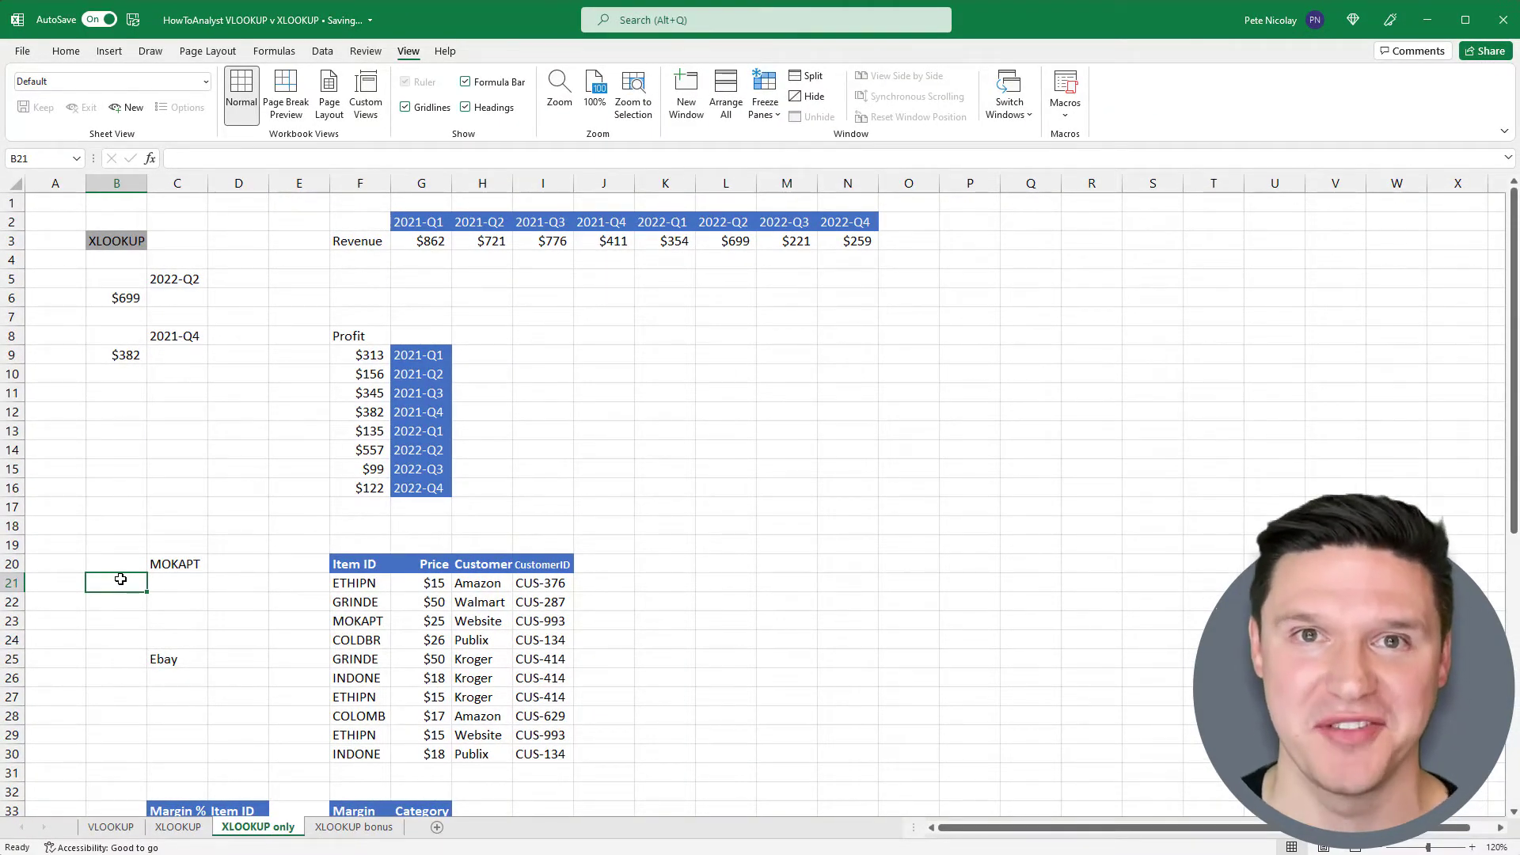
# Step: Enter =XLOOKUP(C20,F20:F30,H20:I30) in B21, returning Website and CUS-993 for MOKAPT
pyautogui.write('=XLOOKUP(C20,F20:F30,')
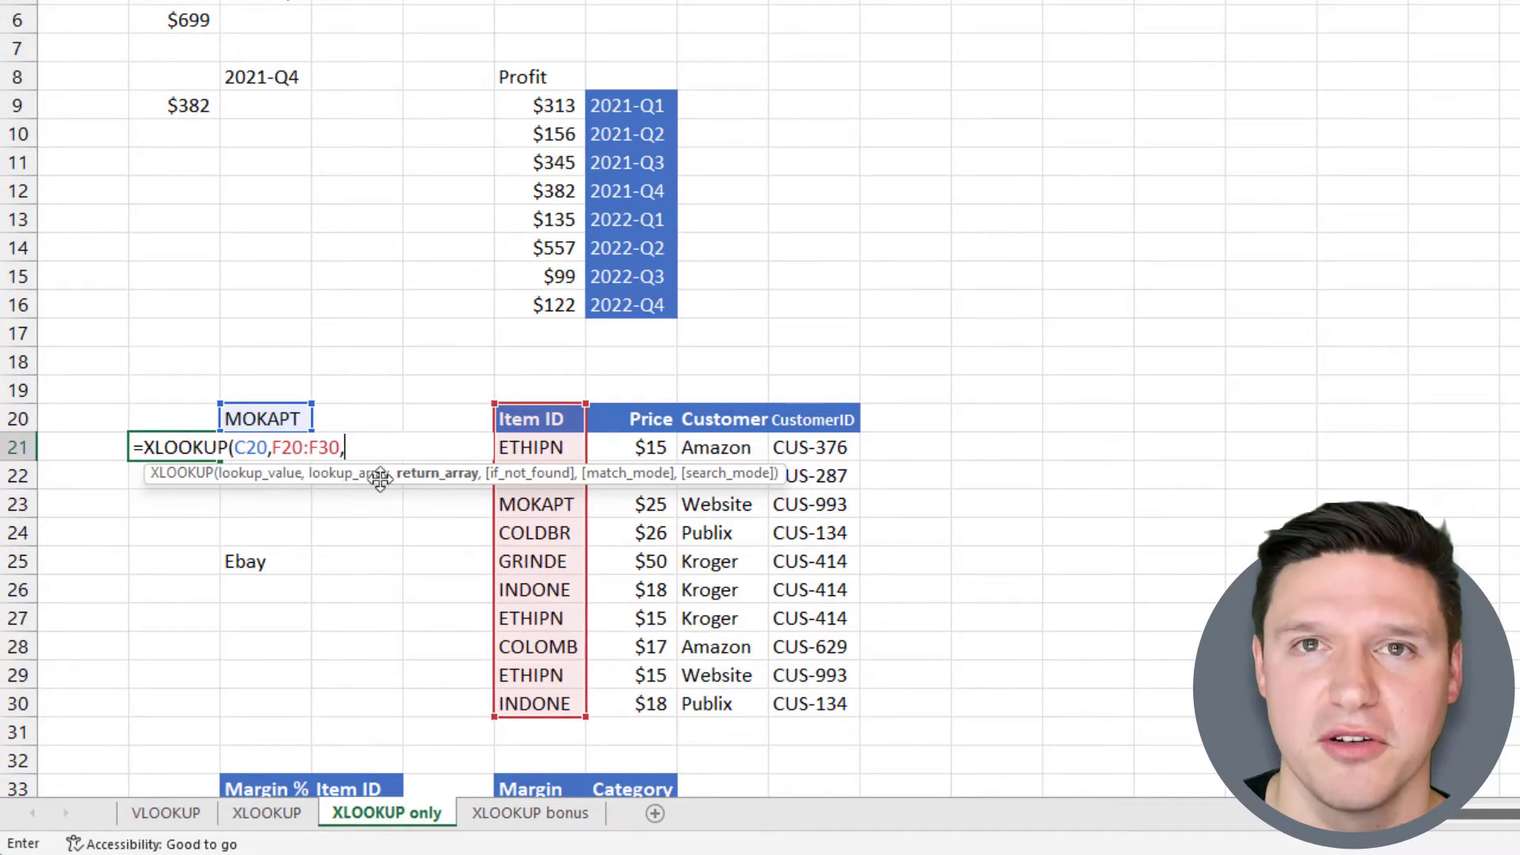
pyautogui.click(721, 417)
pyautogui.moveTo(722, 417); pyautogui.dragTo(785, 702)
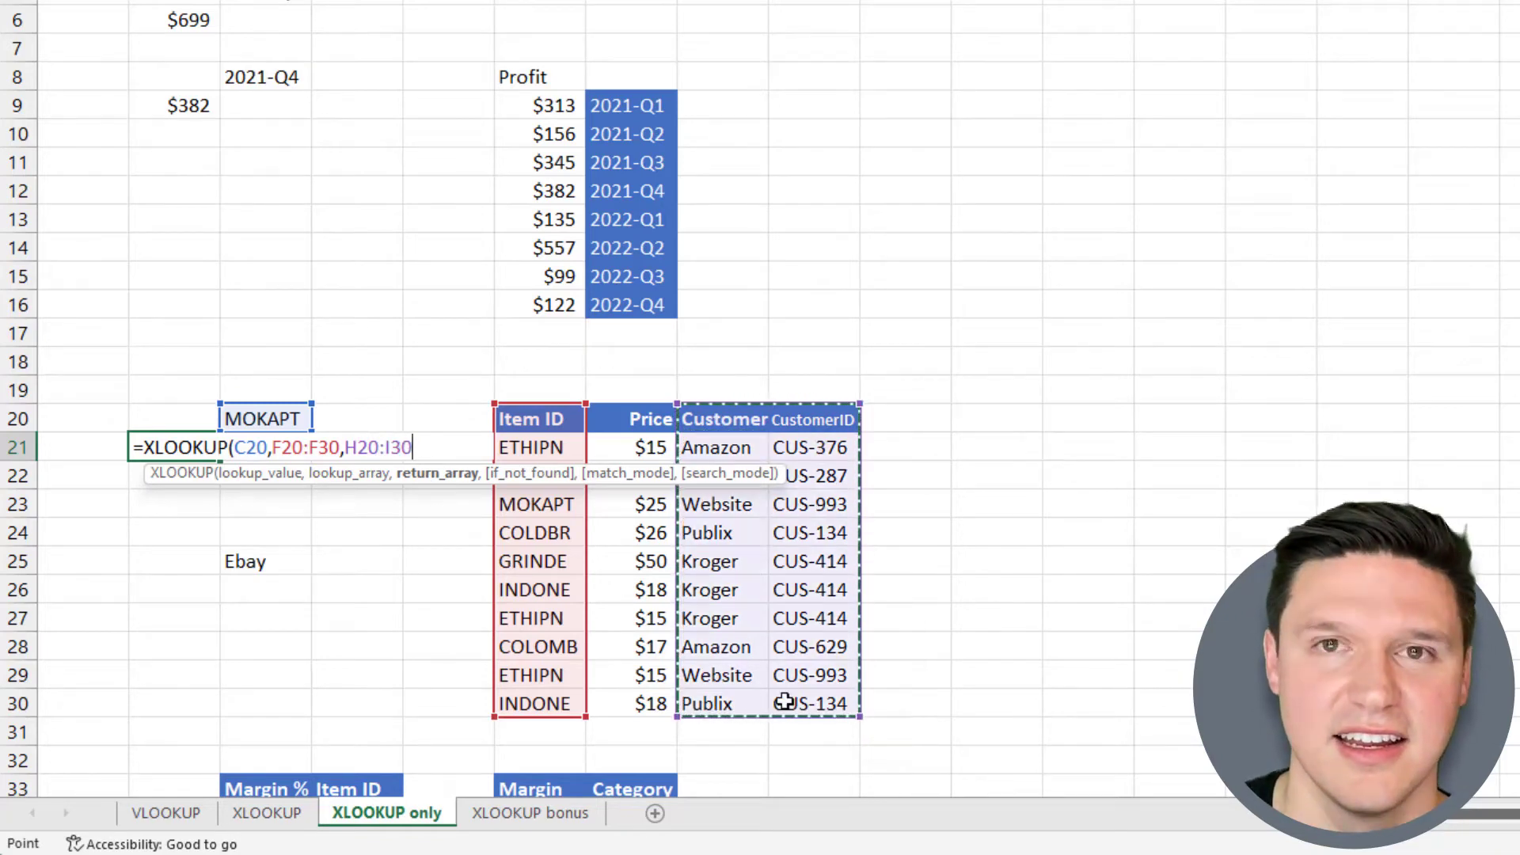
pyautogui.write(')')
pyautogui.press('Return')
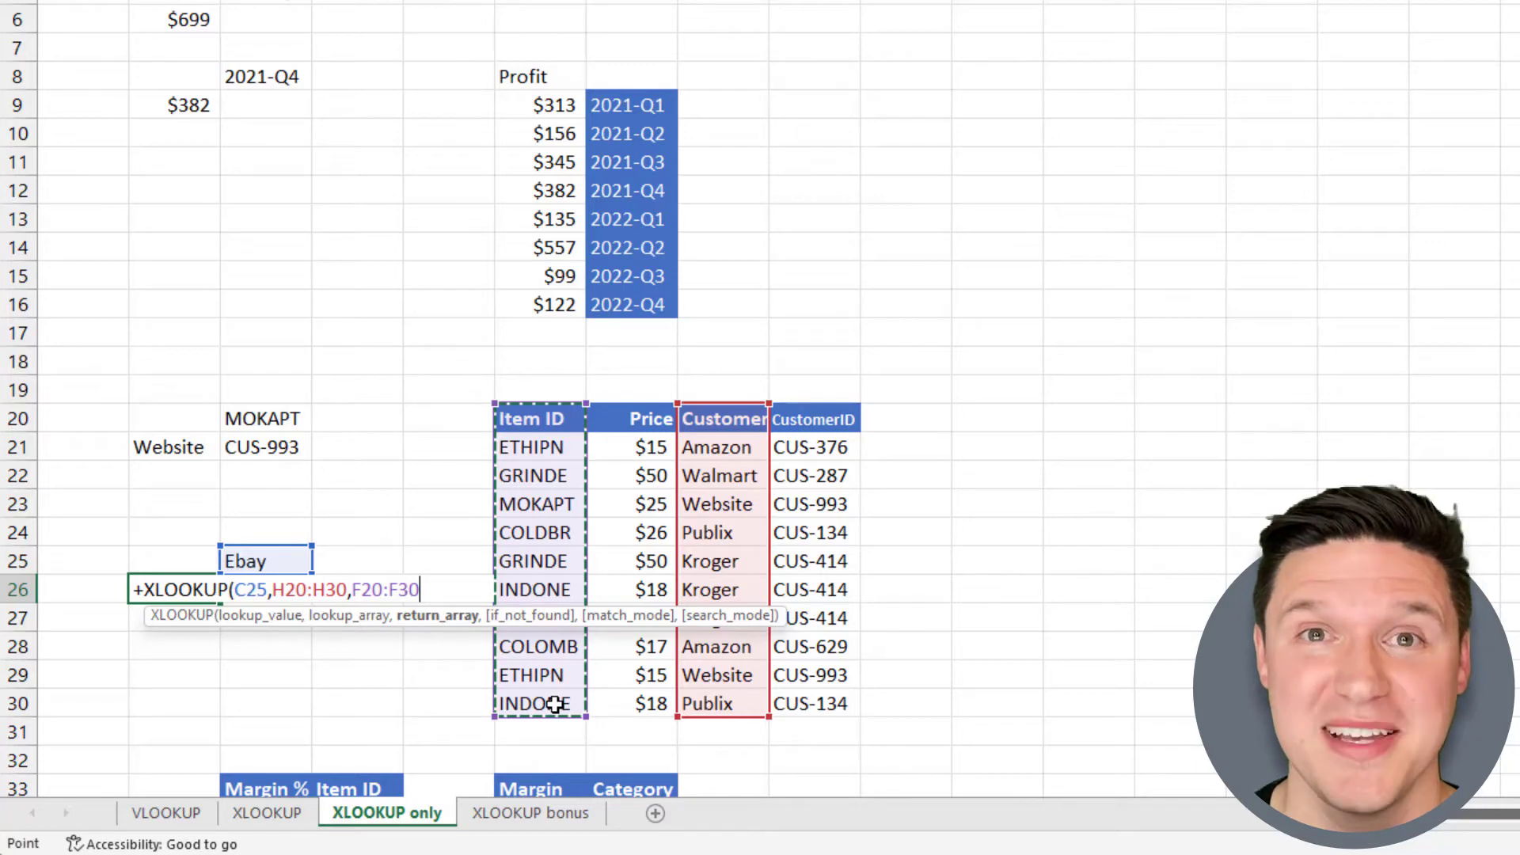
# Step: Finish B26's Ebay lookup with "Missing customer" as the if-not-found text
pyautogui.write(',"Mis')
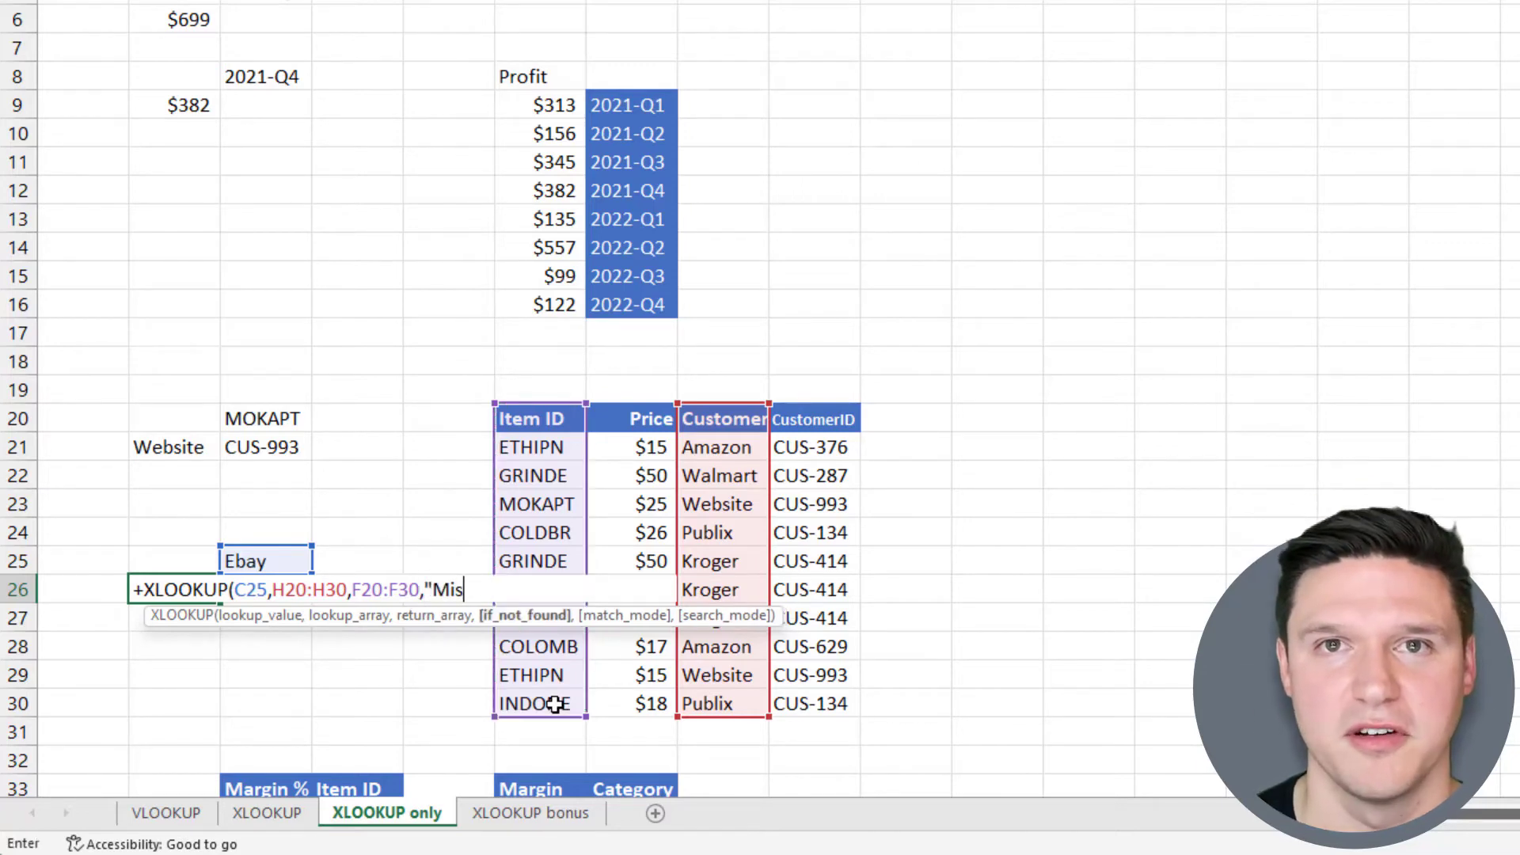
pyautogui.write('sing custome')
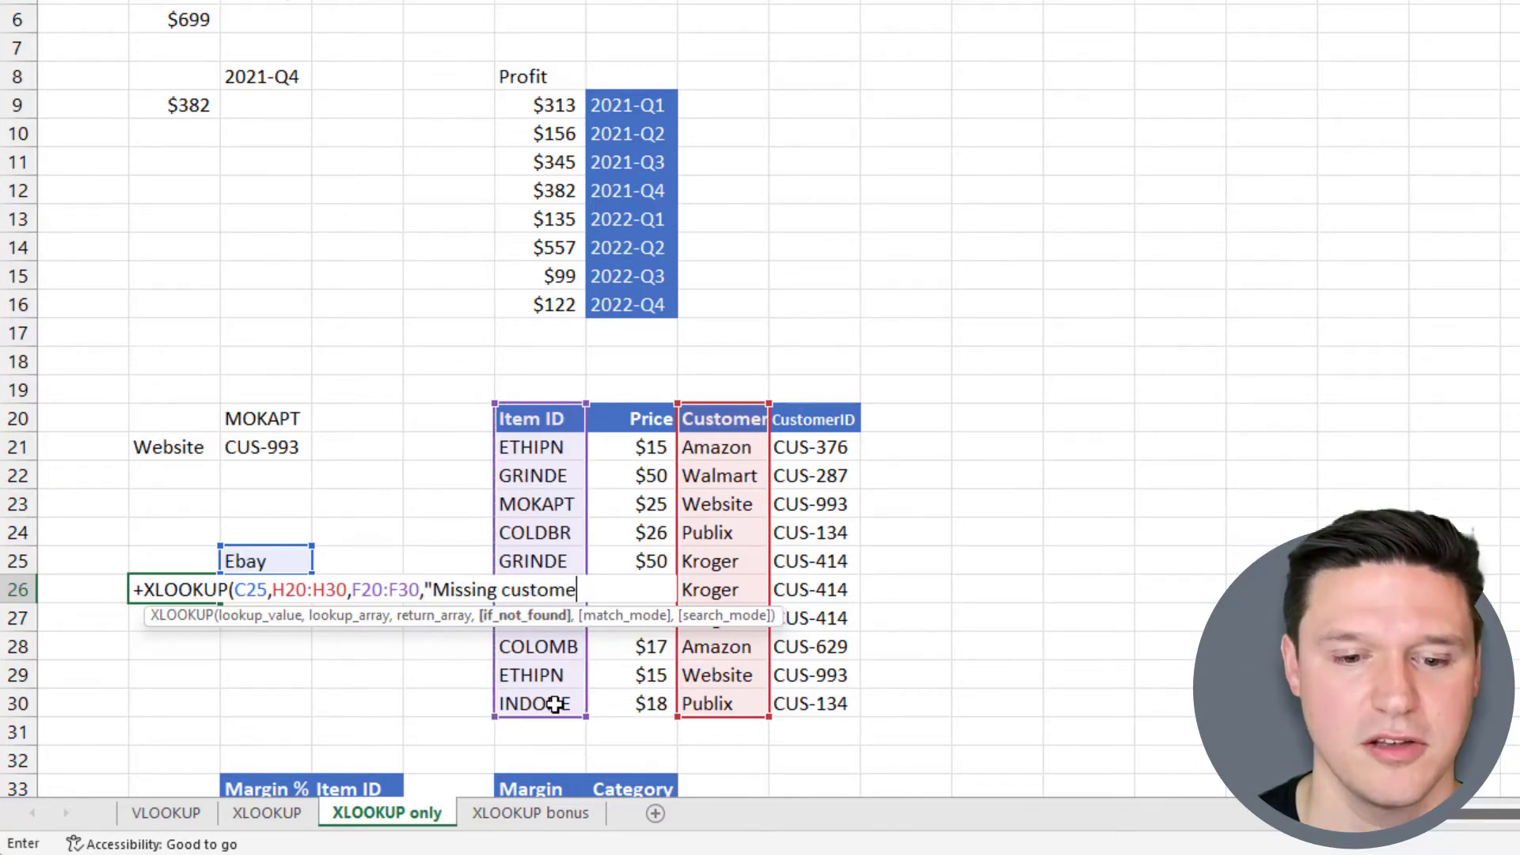
pyautogui.write('r"')
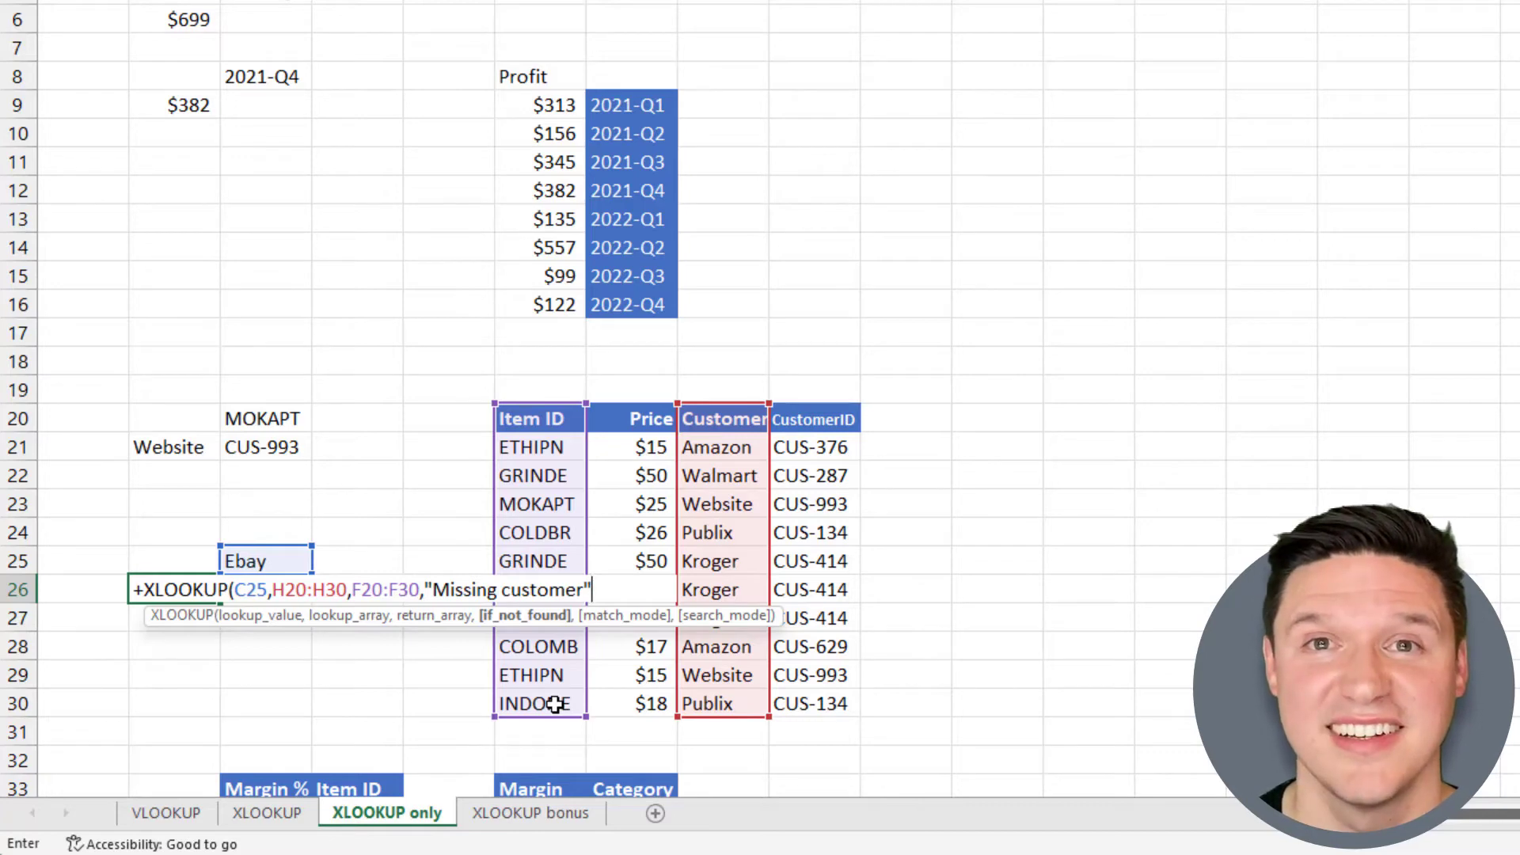
pyautogui.write(')')
pyautogui.press('Return')
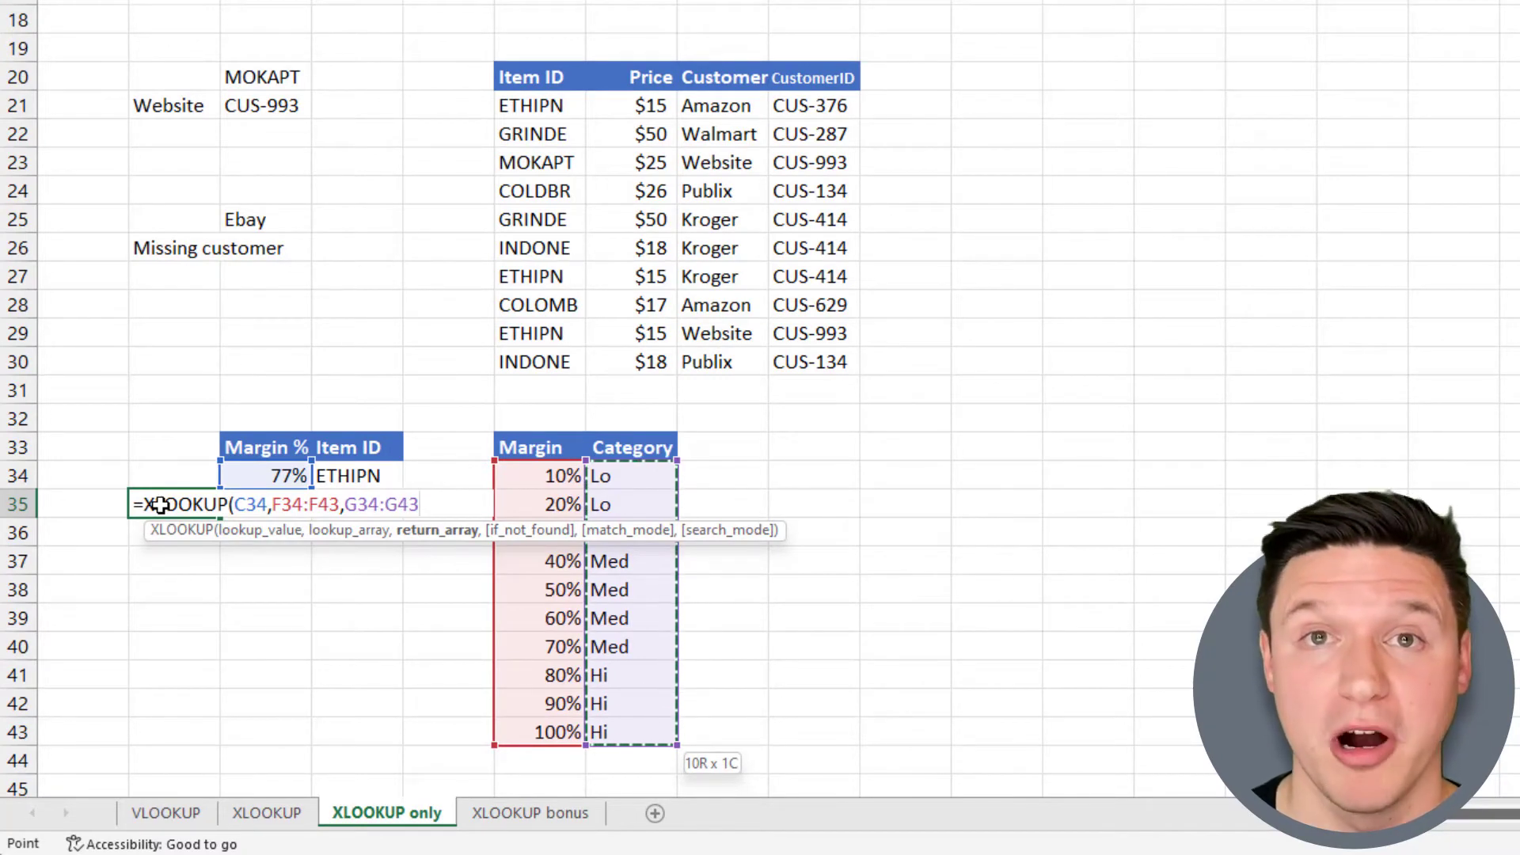
# Step: Complete B35's margin lookup with if-not-found 0 and match mode -1
pyautogui.write(',0,)')
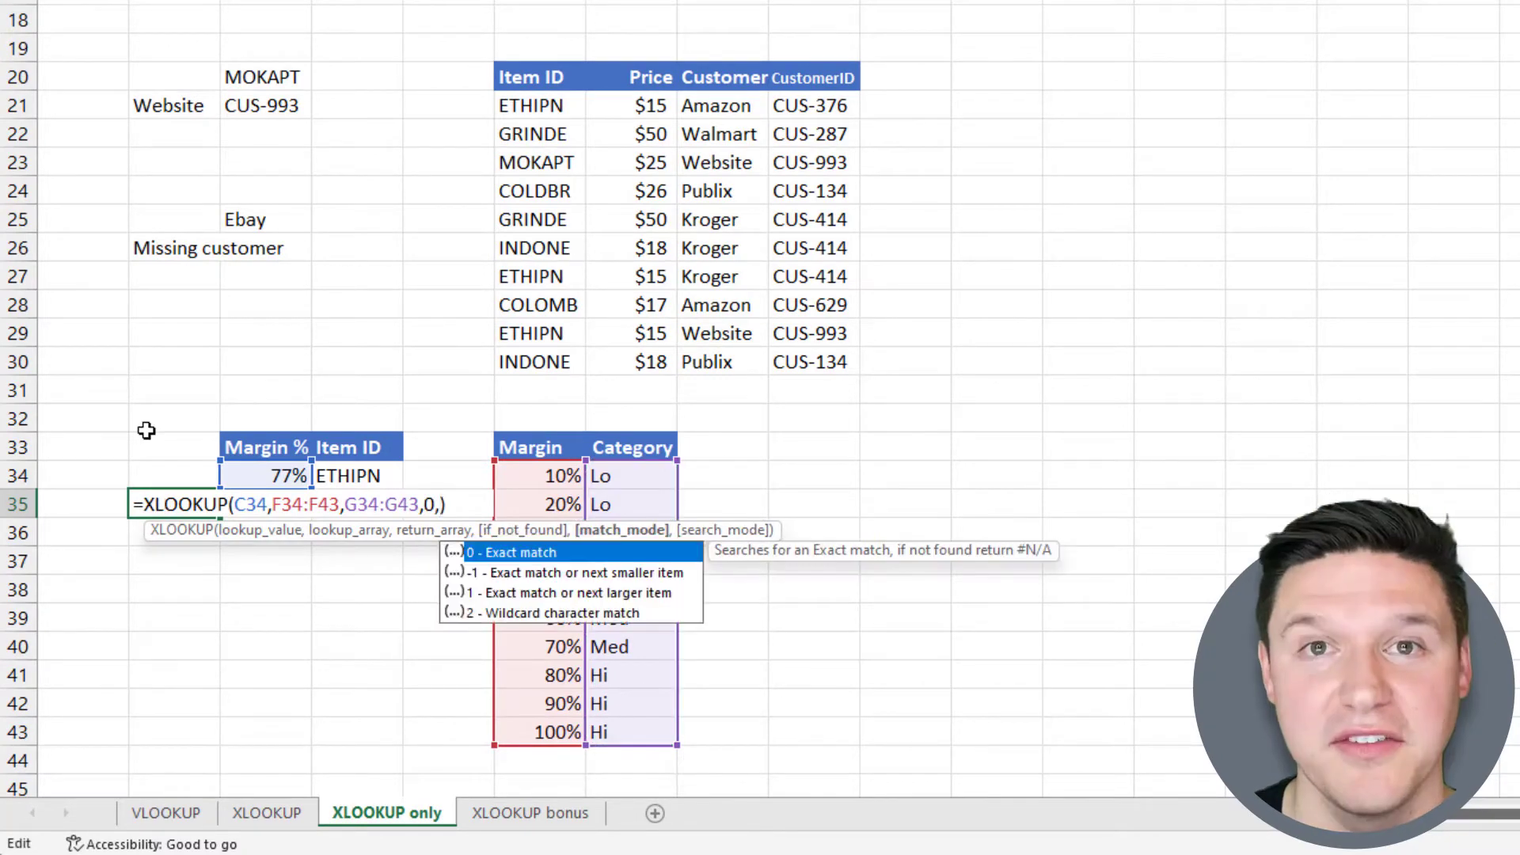
pyautogui.press('Left')
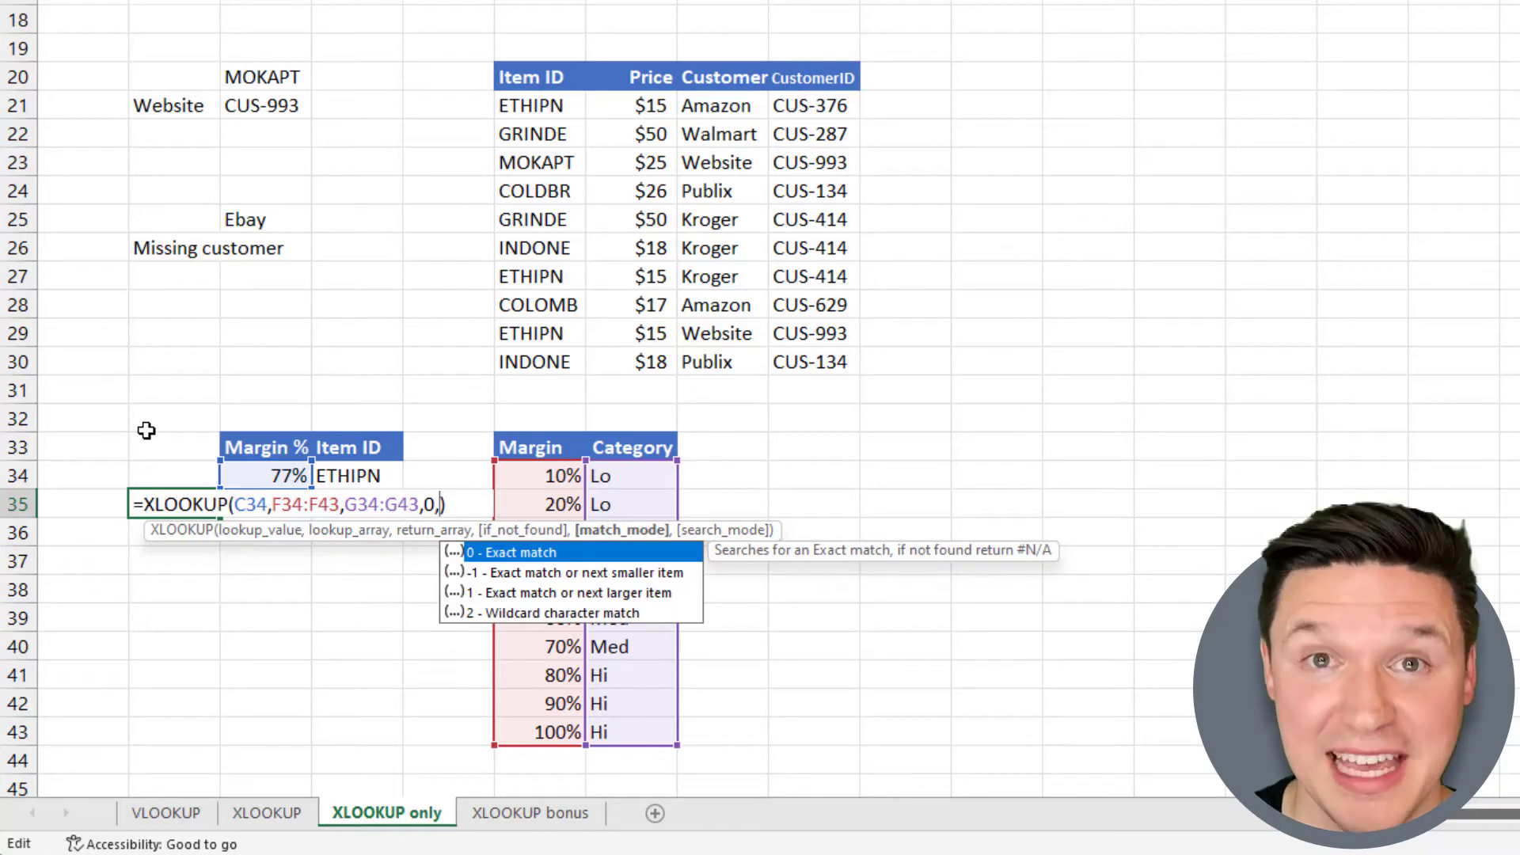
pyautogui.write('-1')
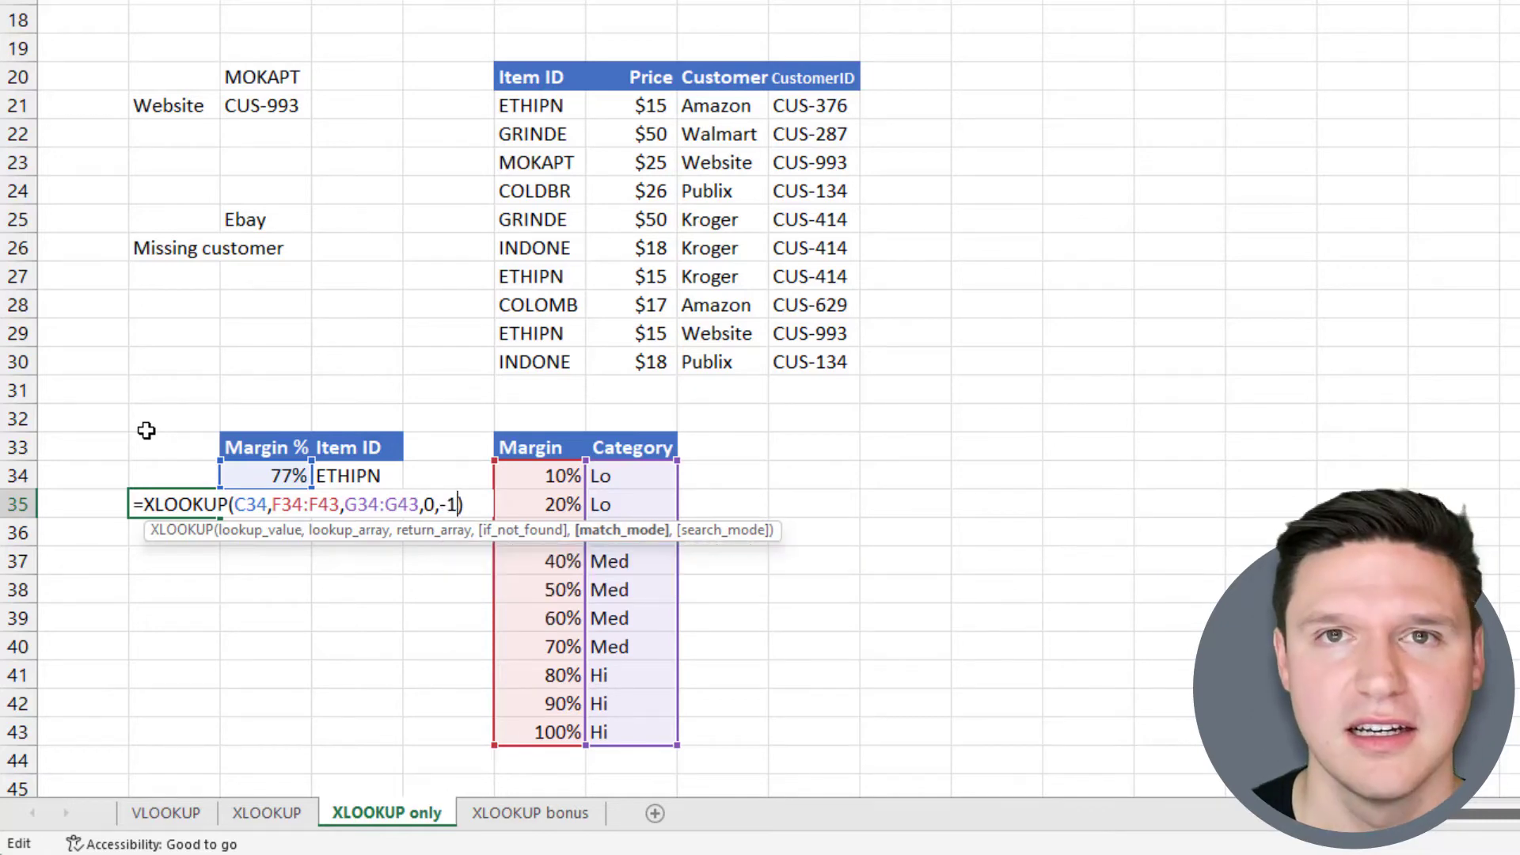
pyautogui.press('Return')
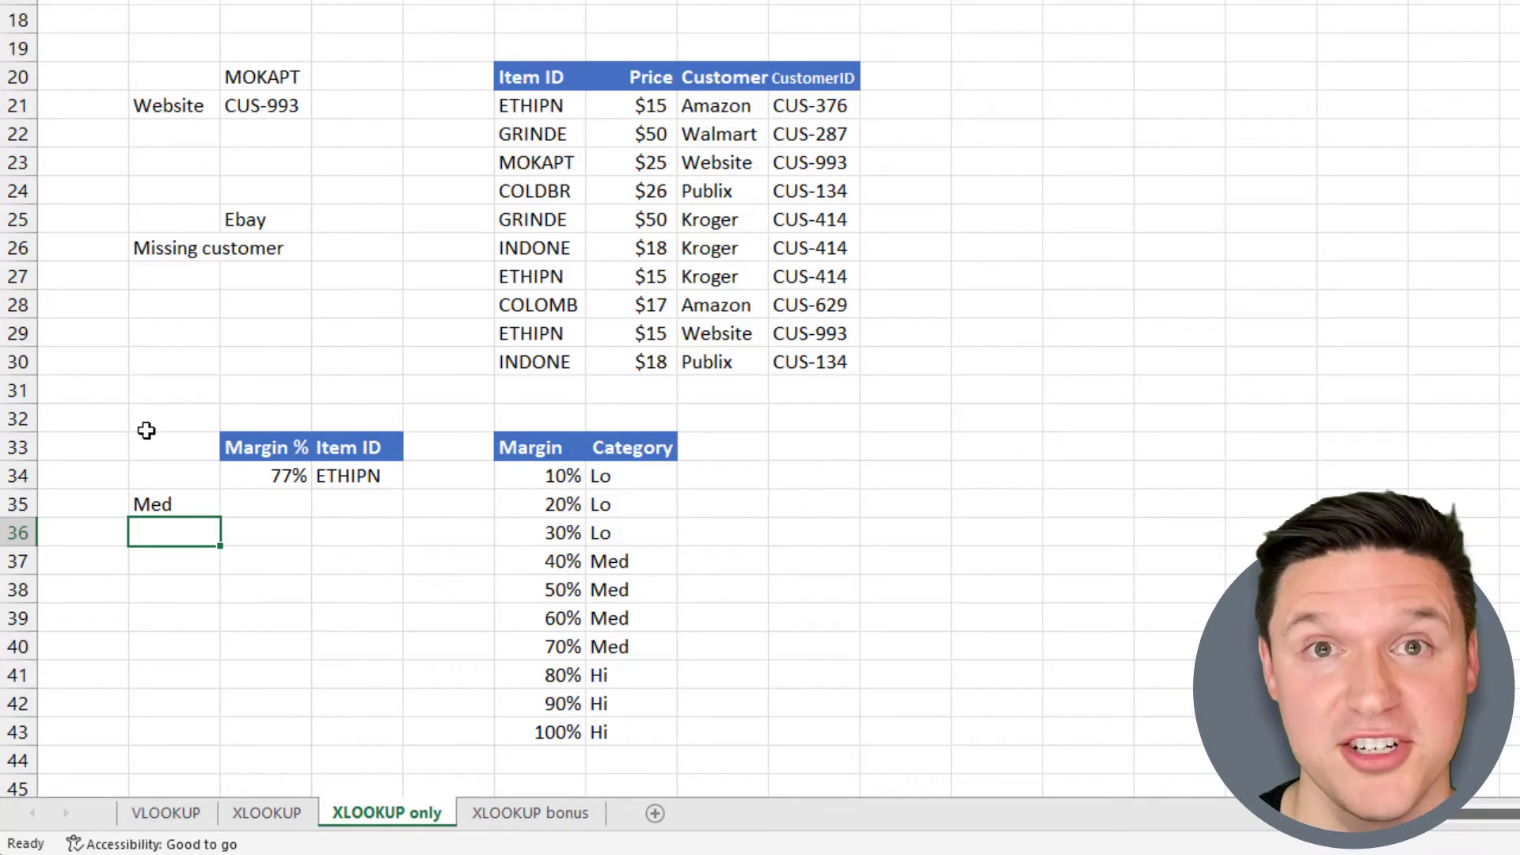
# Step: Change B35's match mode from -1 to 1 so 77% returns Hi
pyautogui.press('Up')
pyautogui.press('F2')
pyautogui.press('Left')
pyautogui.press('Left')
pyautogui.press('Left')
pyautogui.press('Delete')
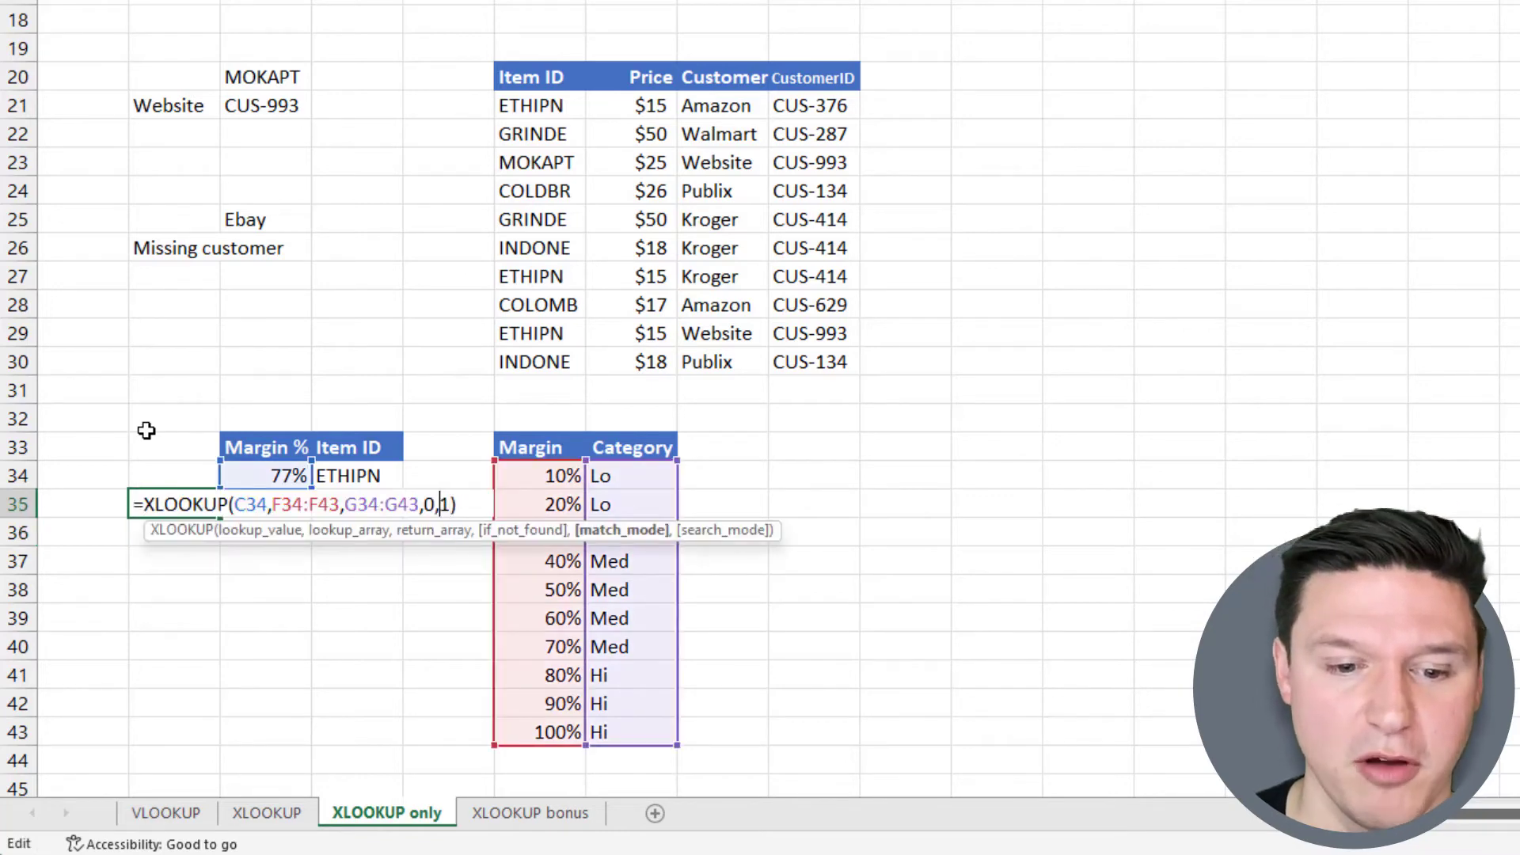
pyautogui.press('Return')
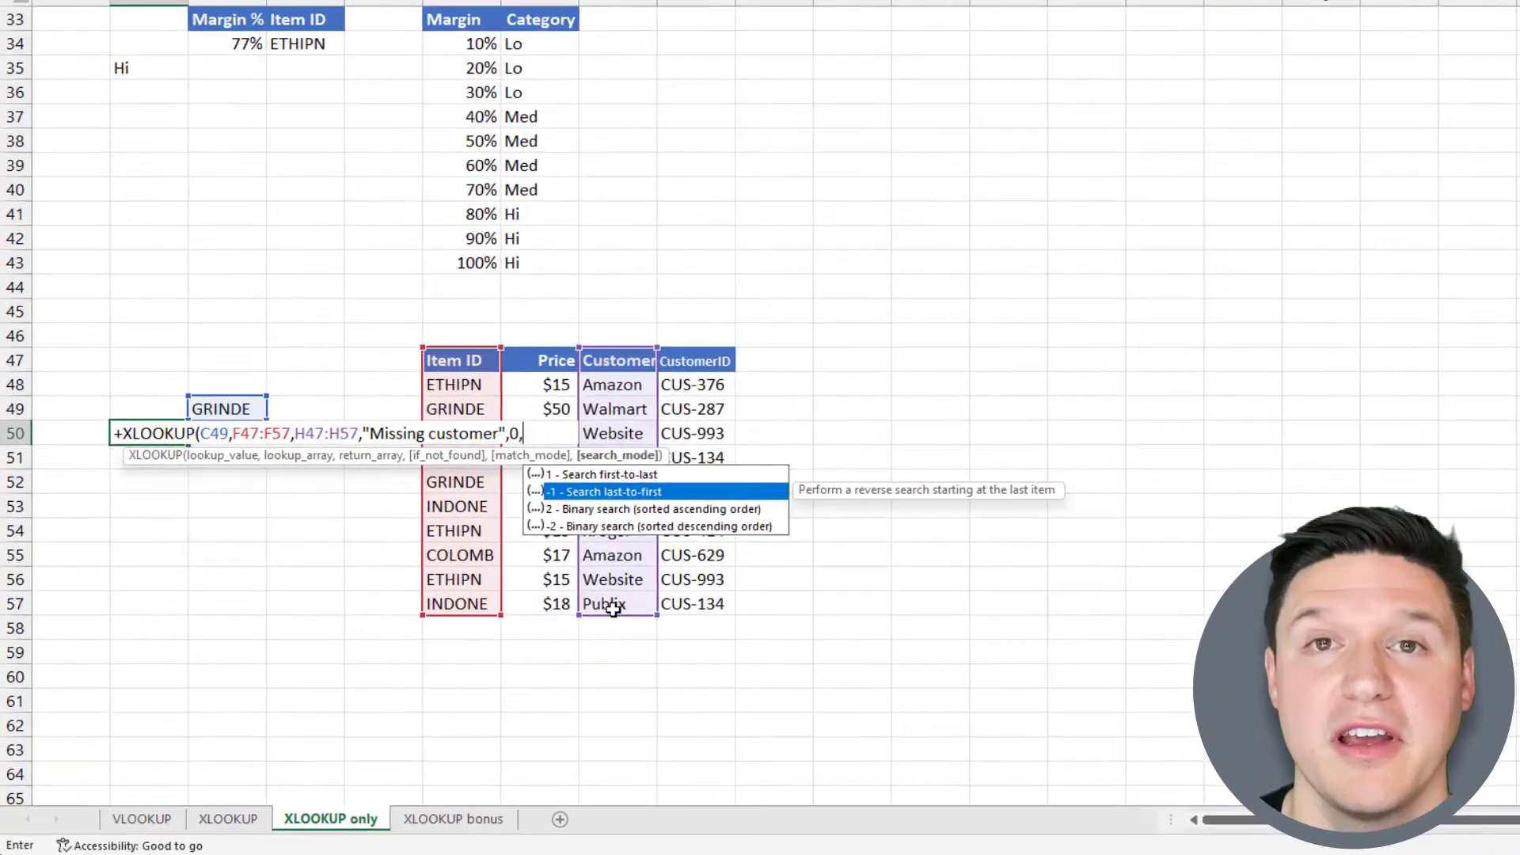
# Step: Finish B50's GRINDE lookup with 'Missing customer', then change search mode -1 to 1 to return Walmart
pyautogui.write('0,-1')
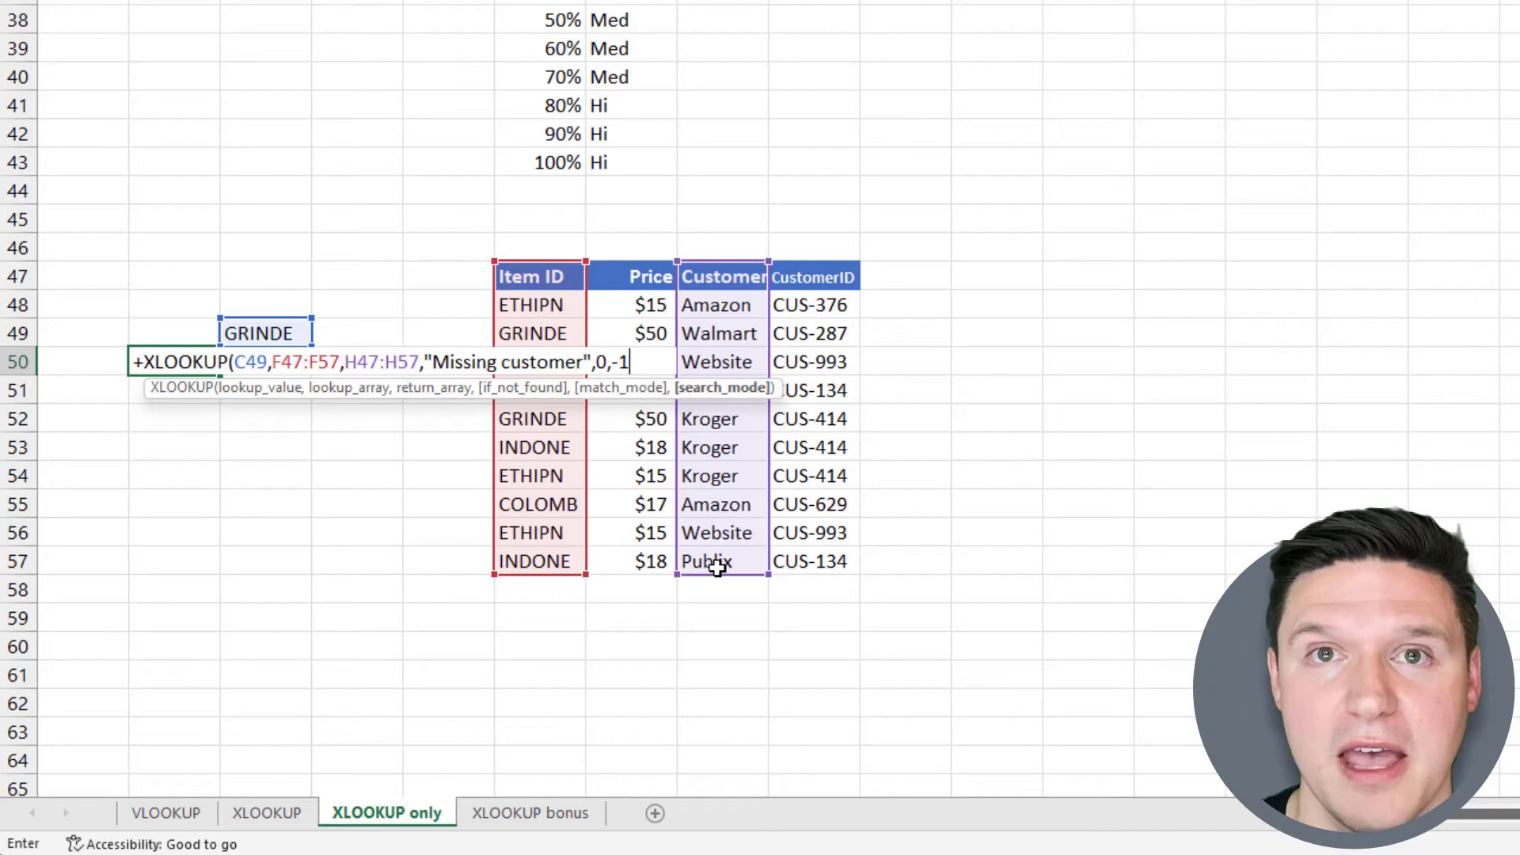
pyautogui.press('Return')
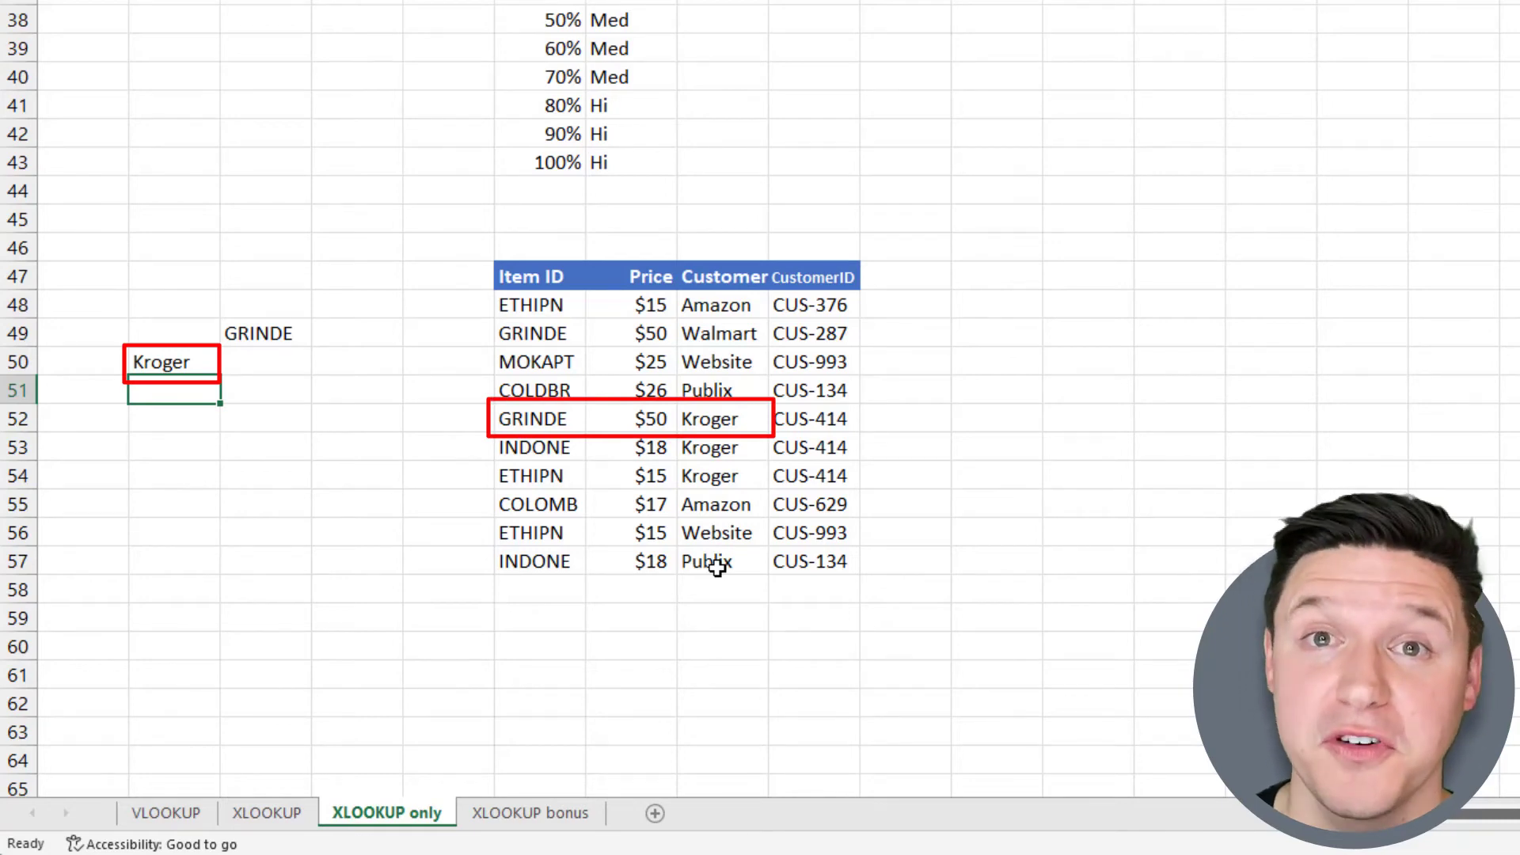
pyautogui.press('Up')
pyautogui.press('F2')
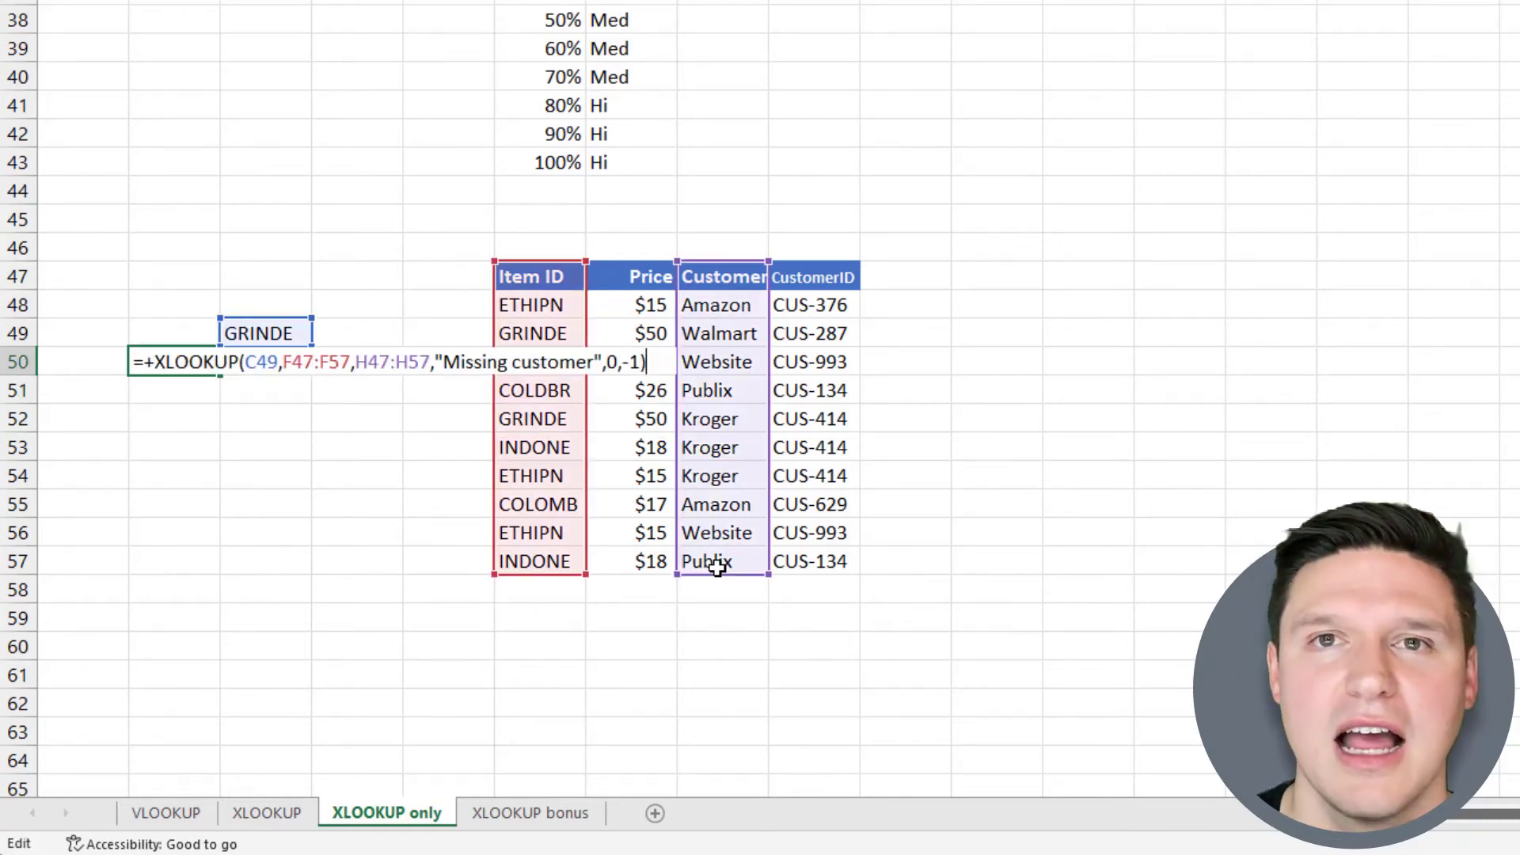
pyautogui.press('Left')
pyautogui.press('Left')
pyautogui.press('Left')
pyautogui.press('Delete')
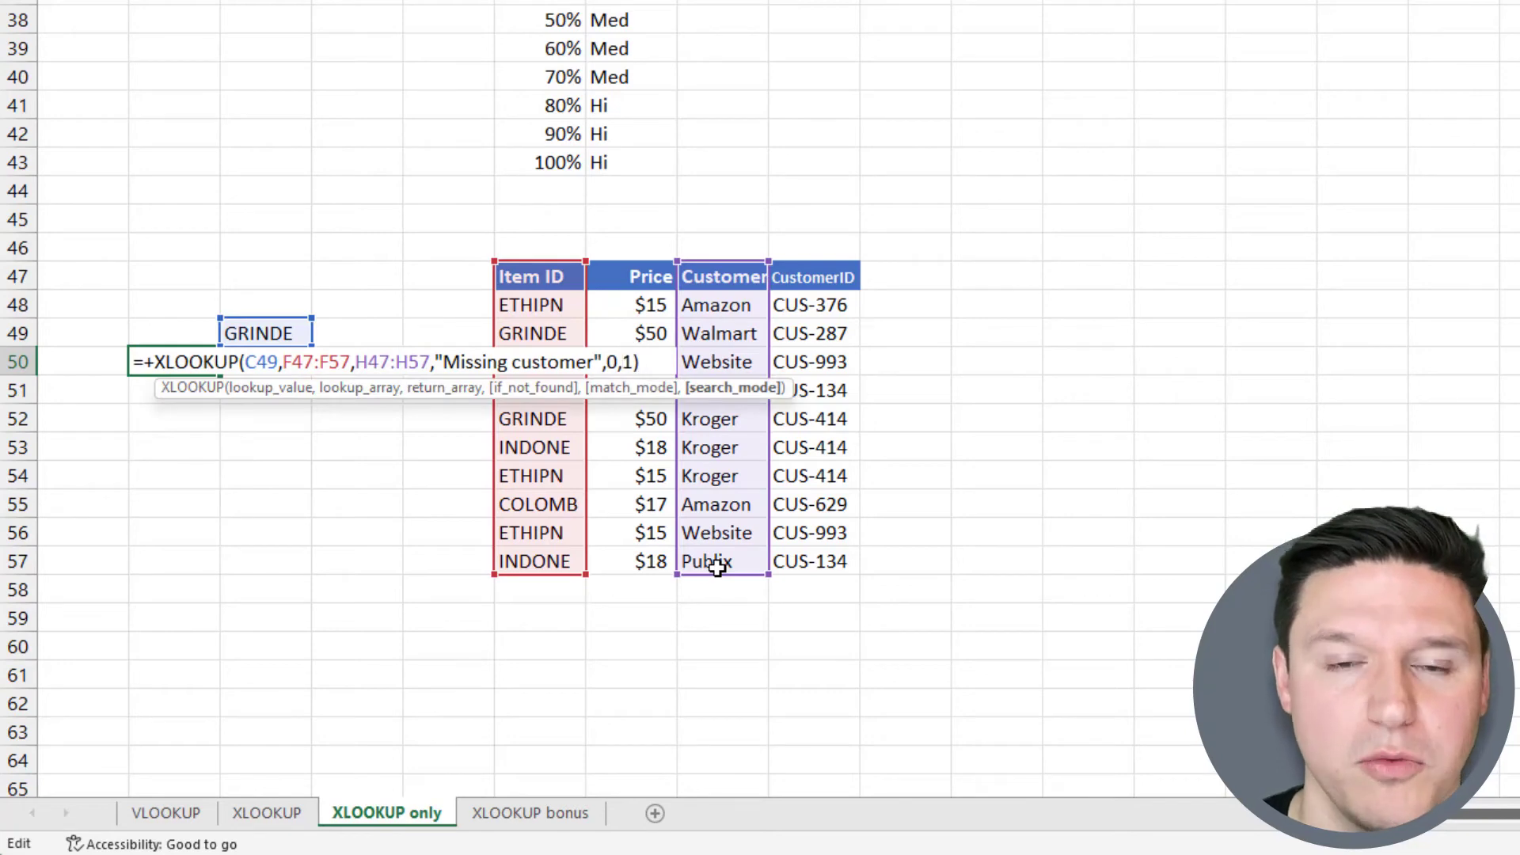
pyautogui.press('Return')
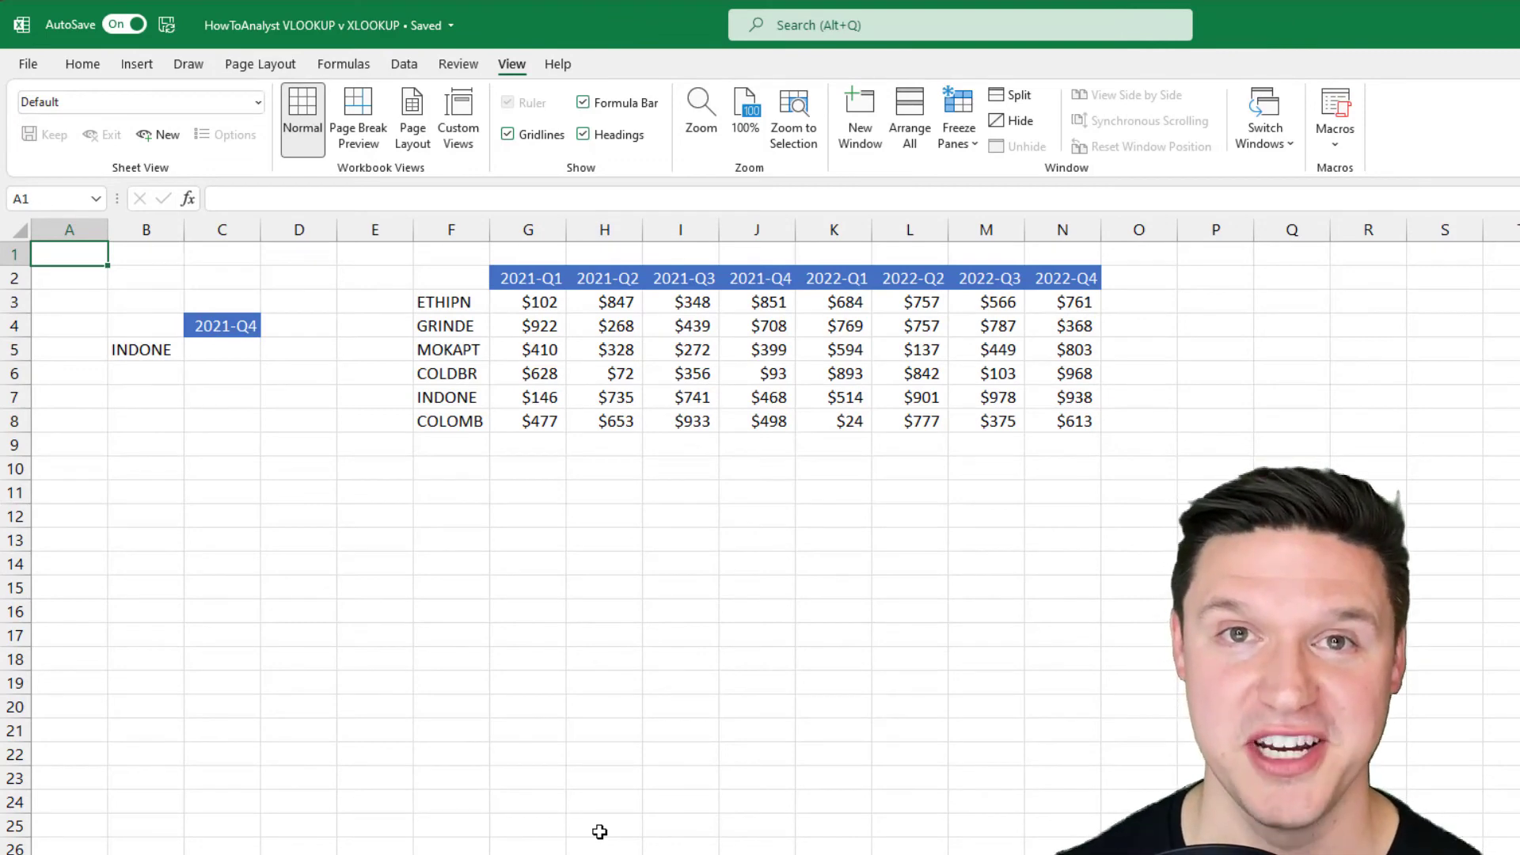
# Step: In C5 start an XLOOKUP of quarter C4 against the headers G2:N2
pyautogui.press('Down')
pyautogui.press('Down')
pyautogui.press('Down')
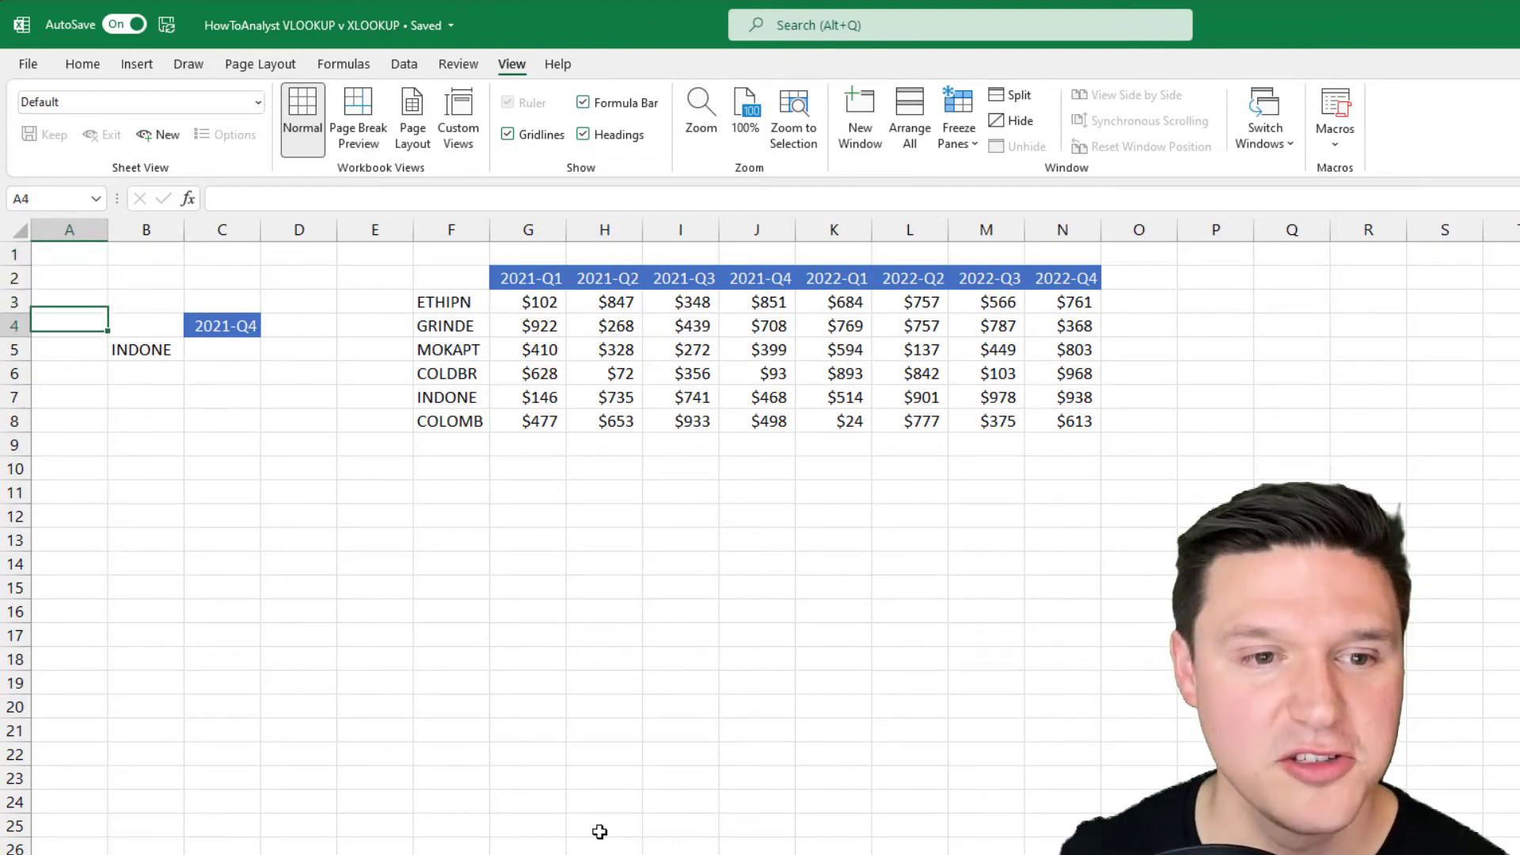
pyautogui.press('Right')
pyautogui.press('Down')
pyautogui.press('Right')
pyautogui.write('=xlookup(')
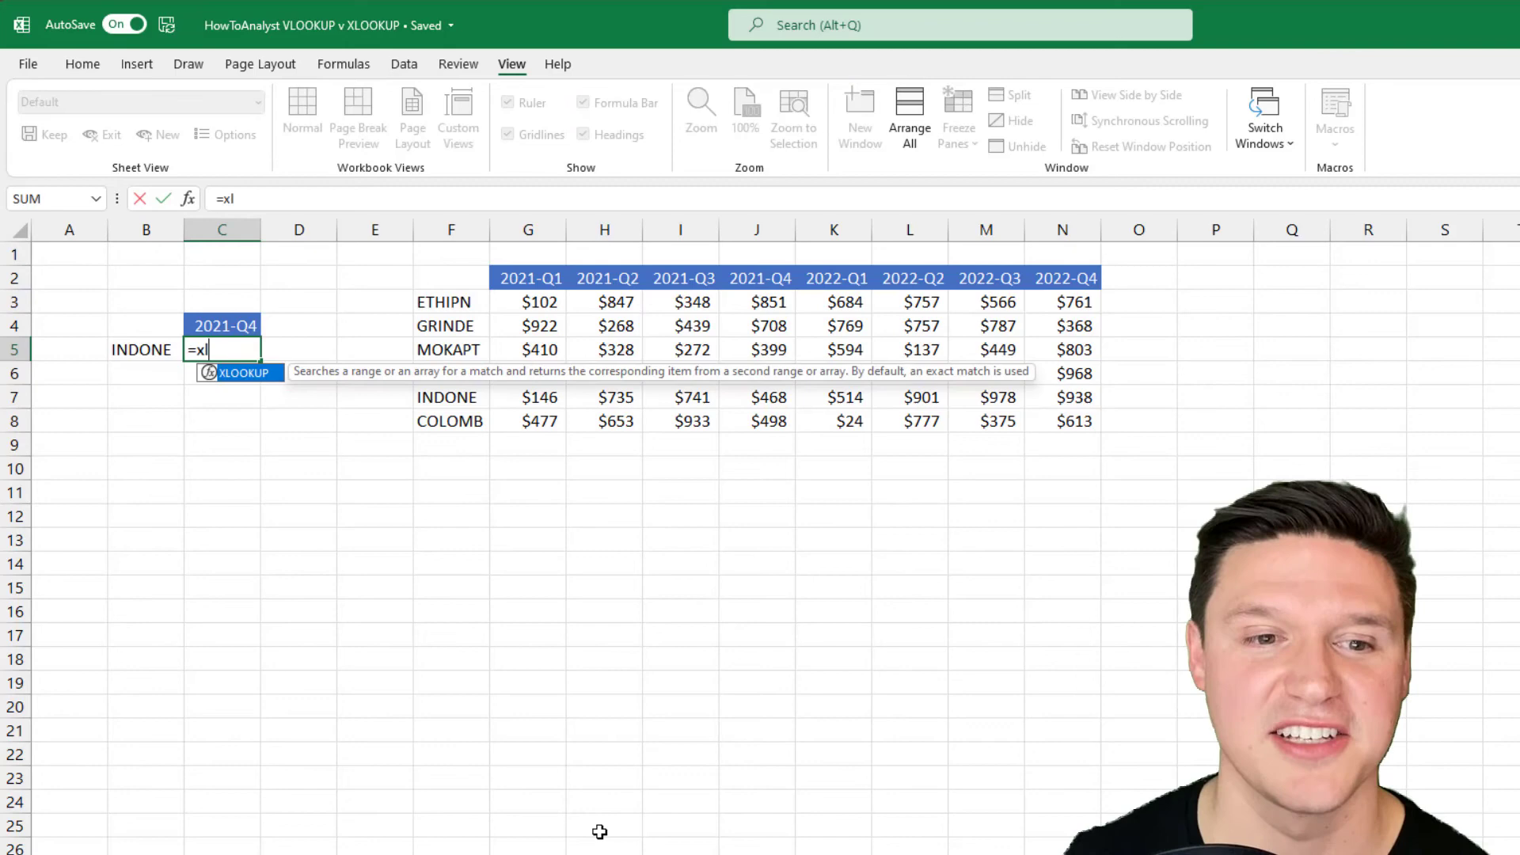
pyautogui.press('Up')
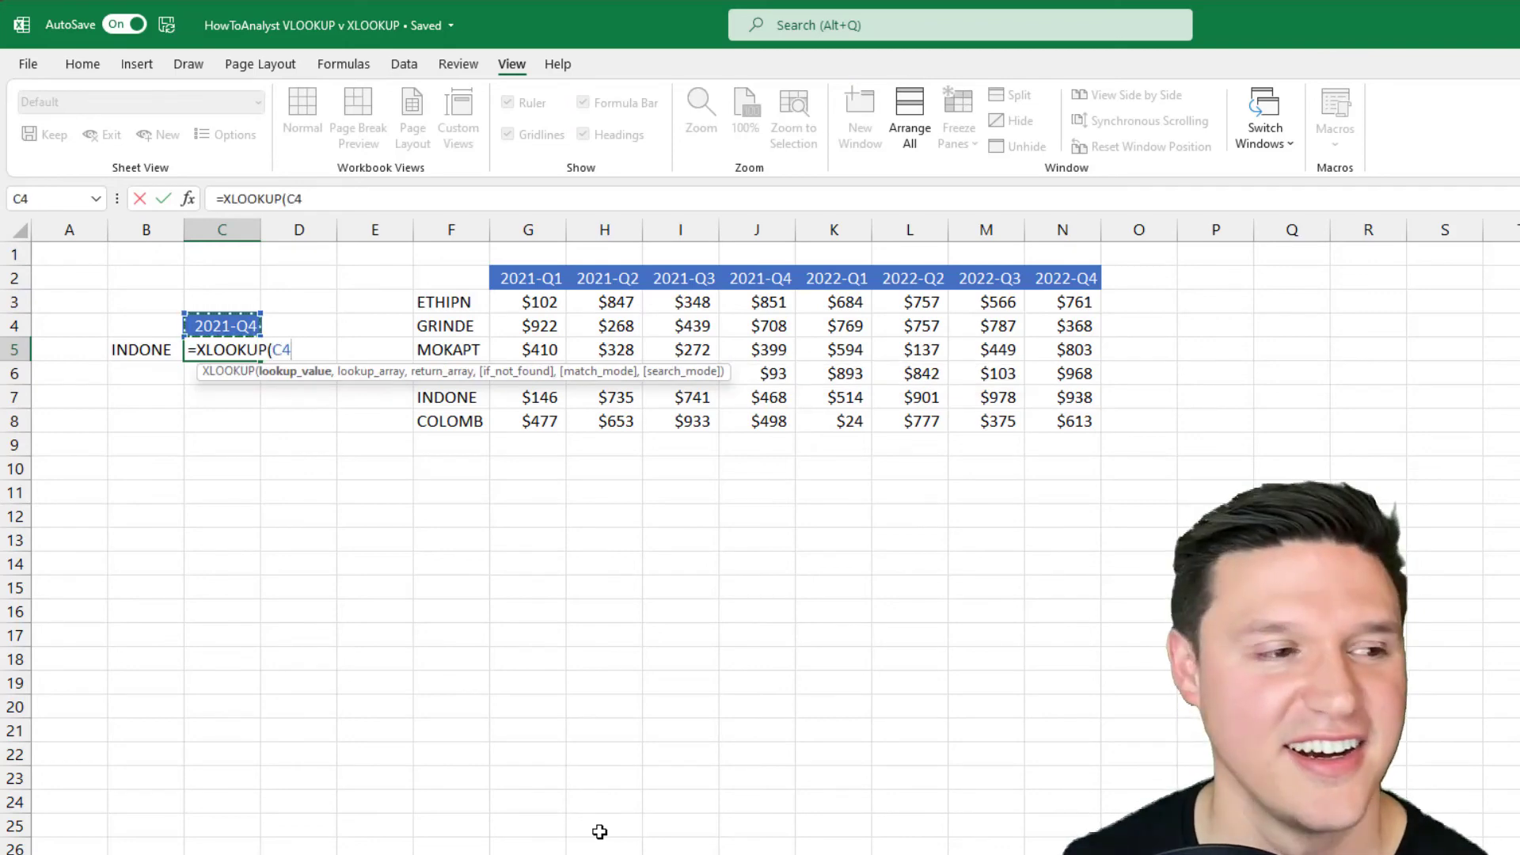
pyautogui.write(',')
pyautogui.press('Up')
pyautogui.press('Up')
pyautogui.press('Right')
pyautogui.press('Up')
pyautogui.press('Right')
pyautogui.press('Right')
pyautogui.press('Right')
pyautogui.hotkey('ctrl', 'shift', 'Right')
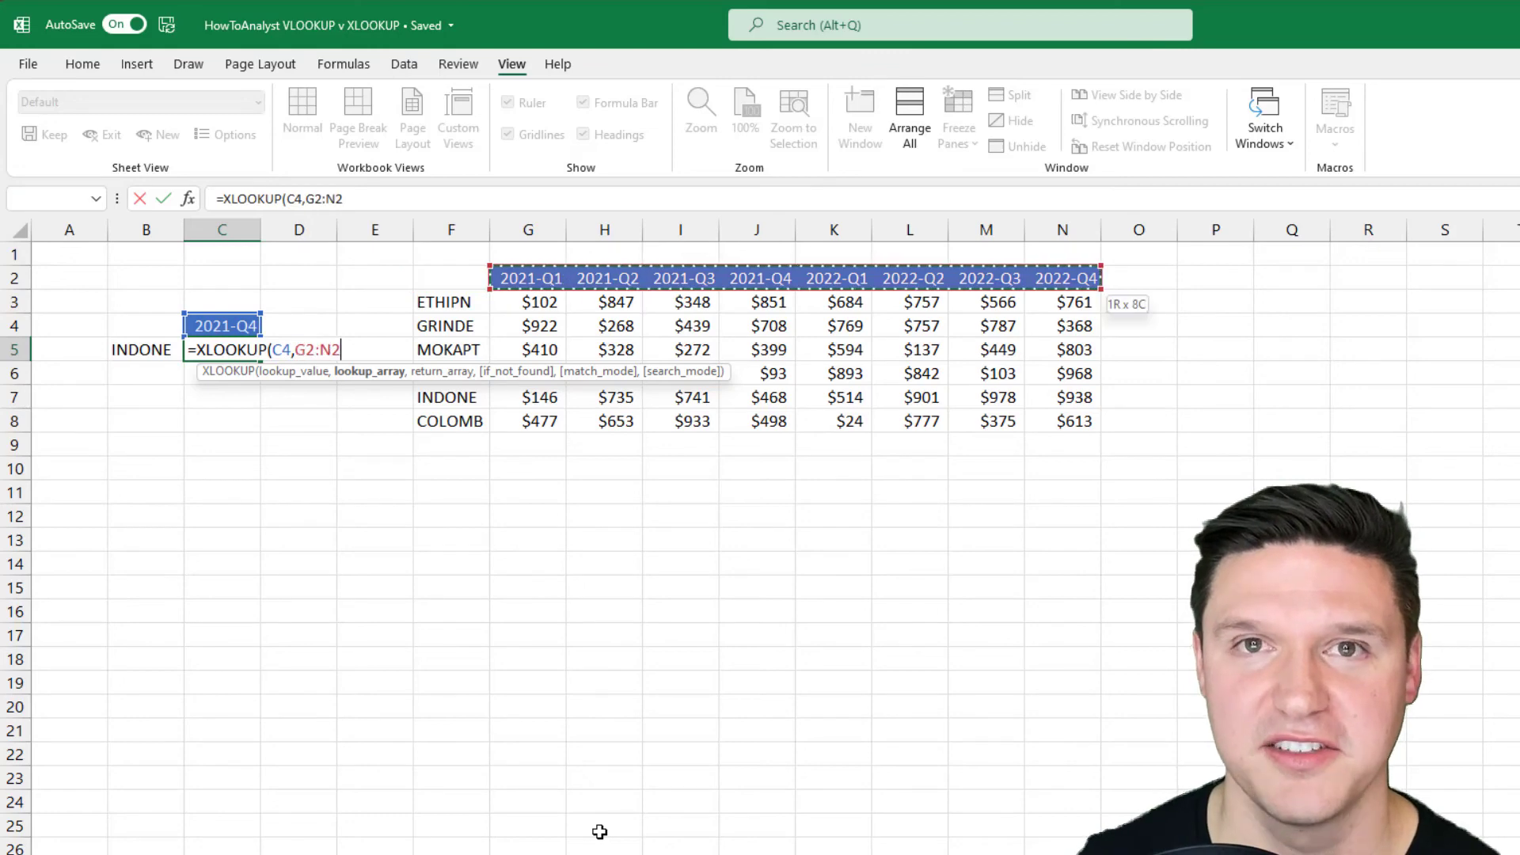
# Step: Nest XLOOKUP(B5,F3:F8,G3:N8) as the return array and accept Excel's correction, giving $468
pyautogui.write(',')
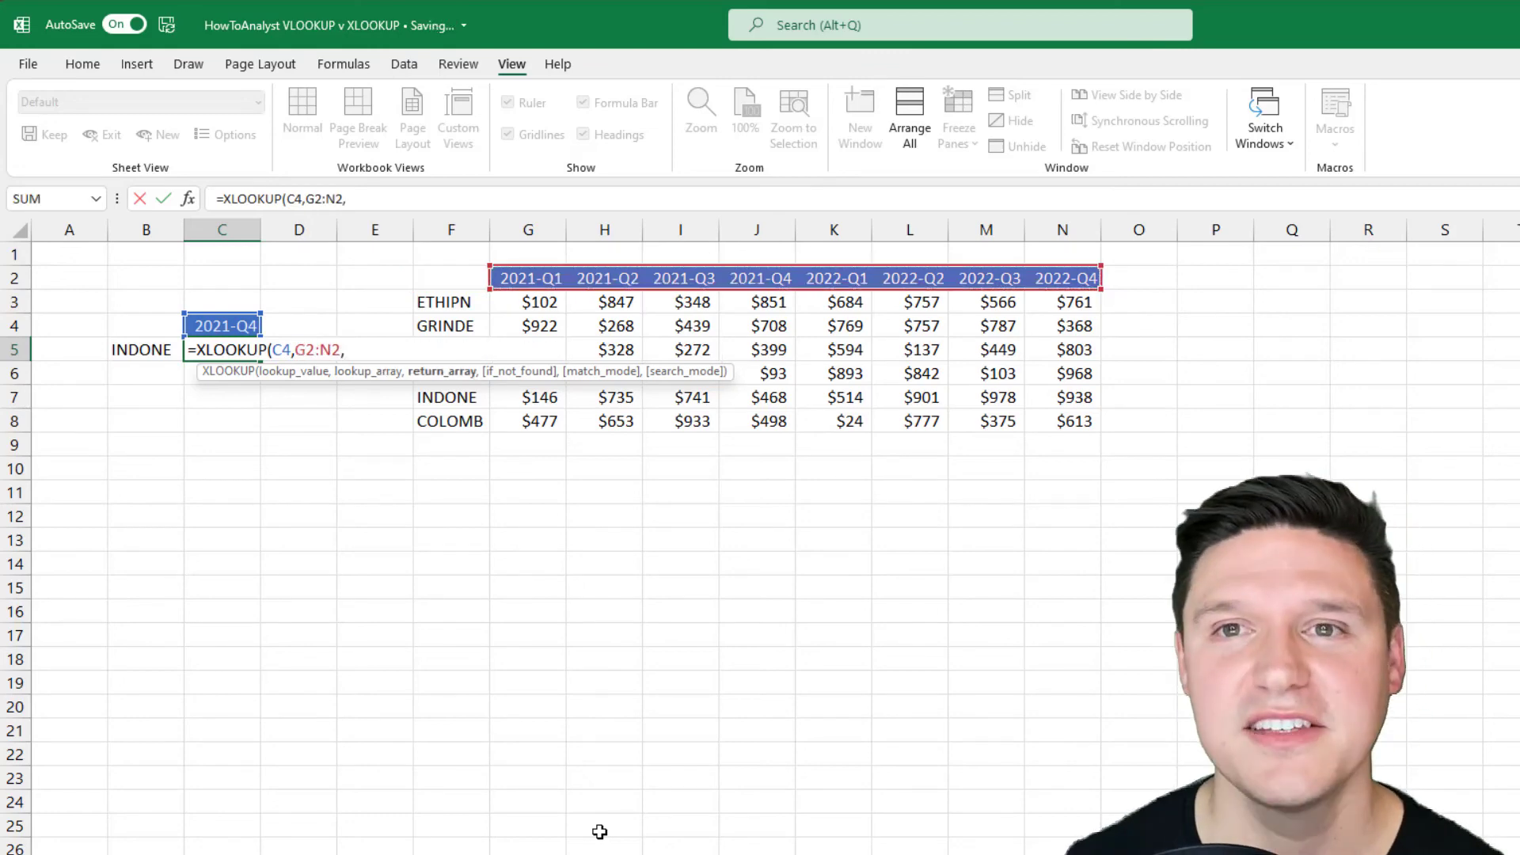
pyautogui.write('xl')
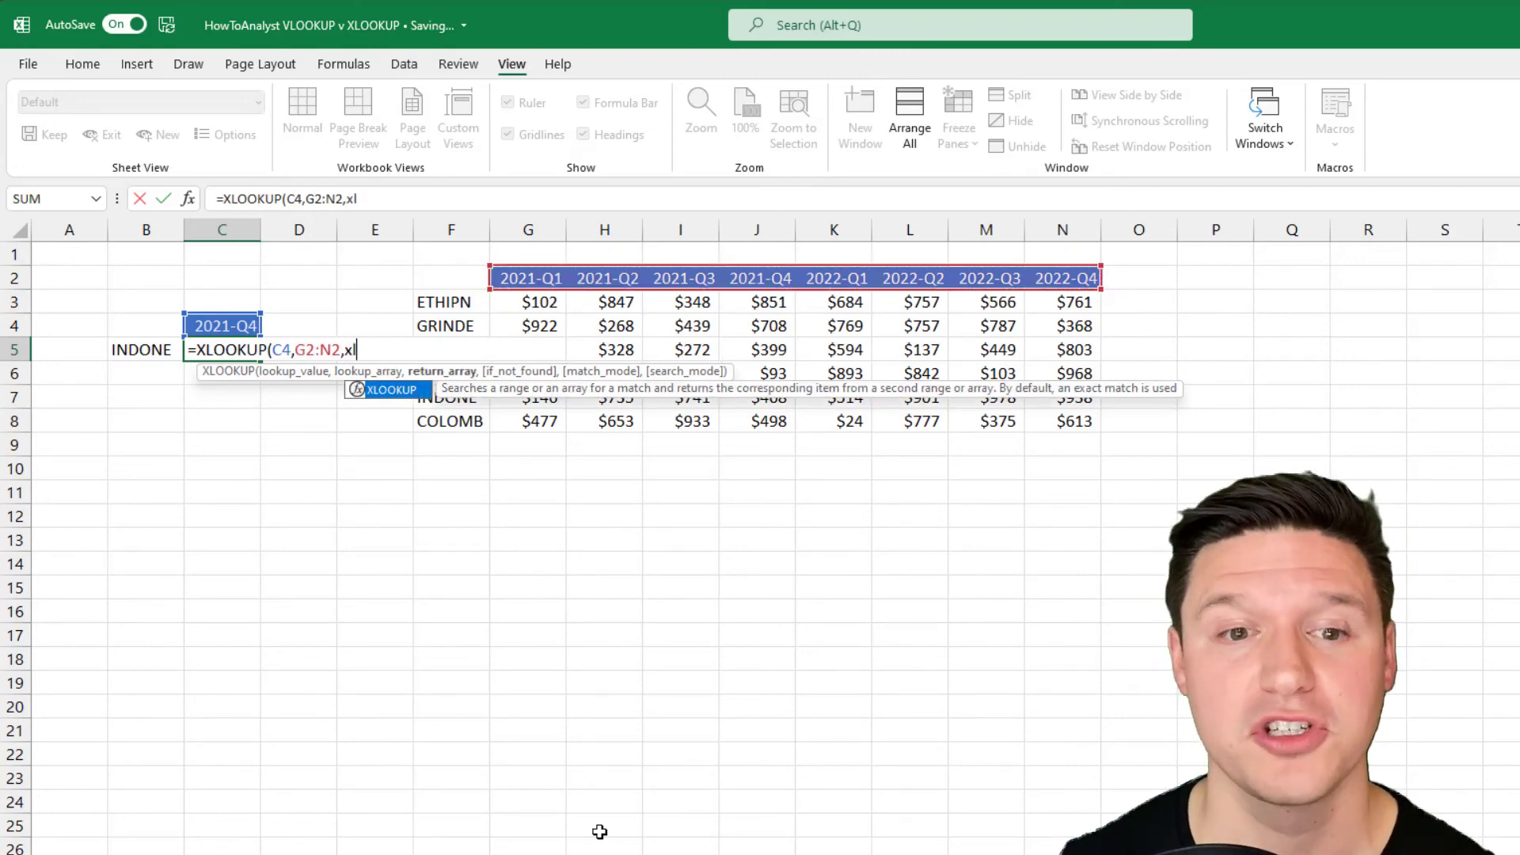
pyautogui.press('Tab')
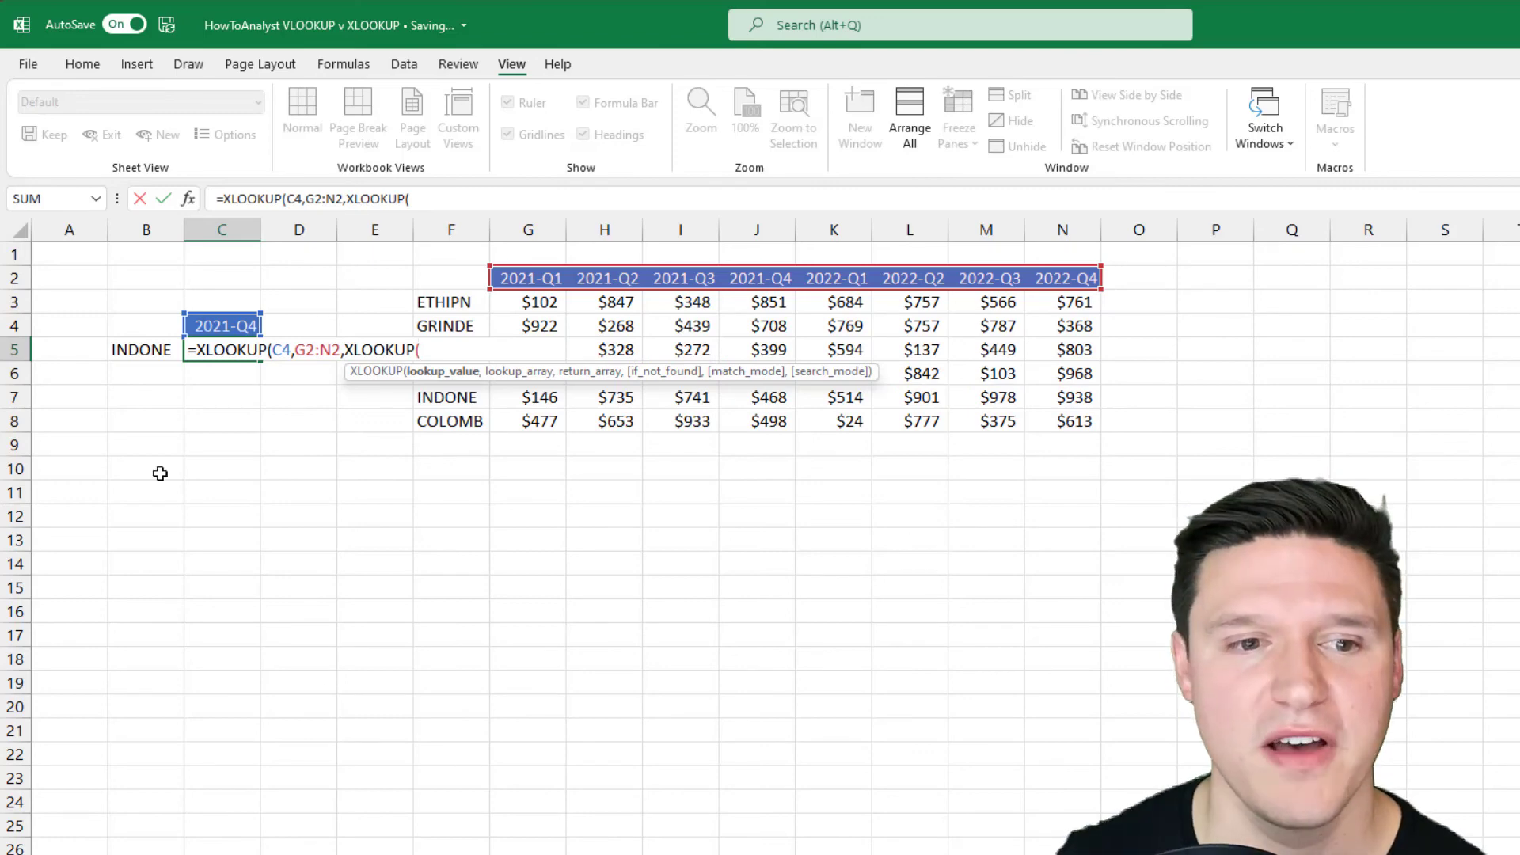
pyautogui.click(132, 349)
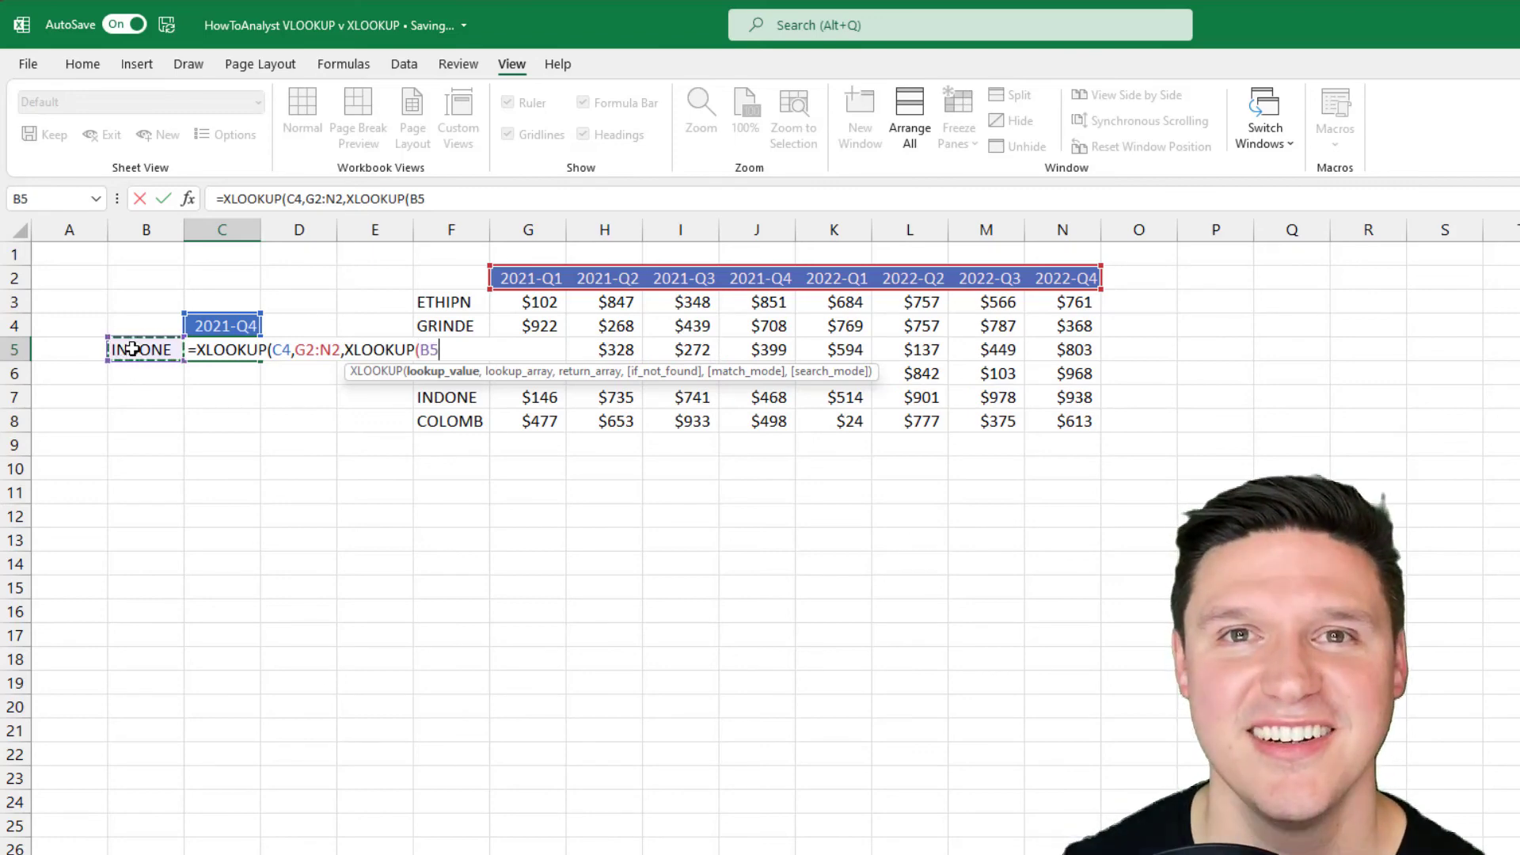
pyautogui.write(',')
pyautogui.moveTo(451, 304); pyautogui.dragTo(465, 422)
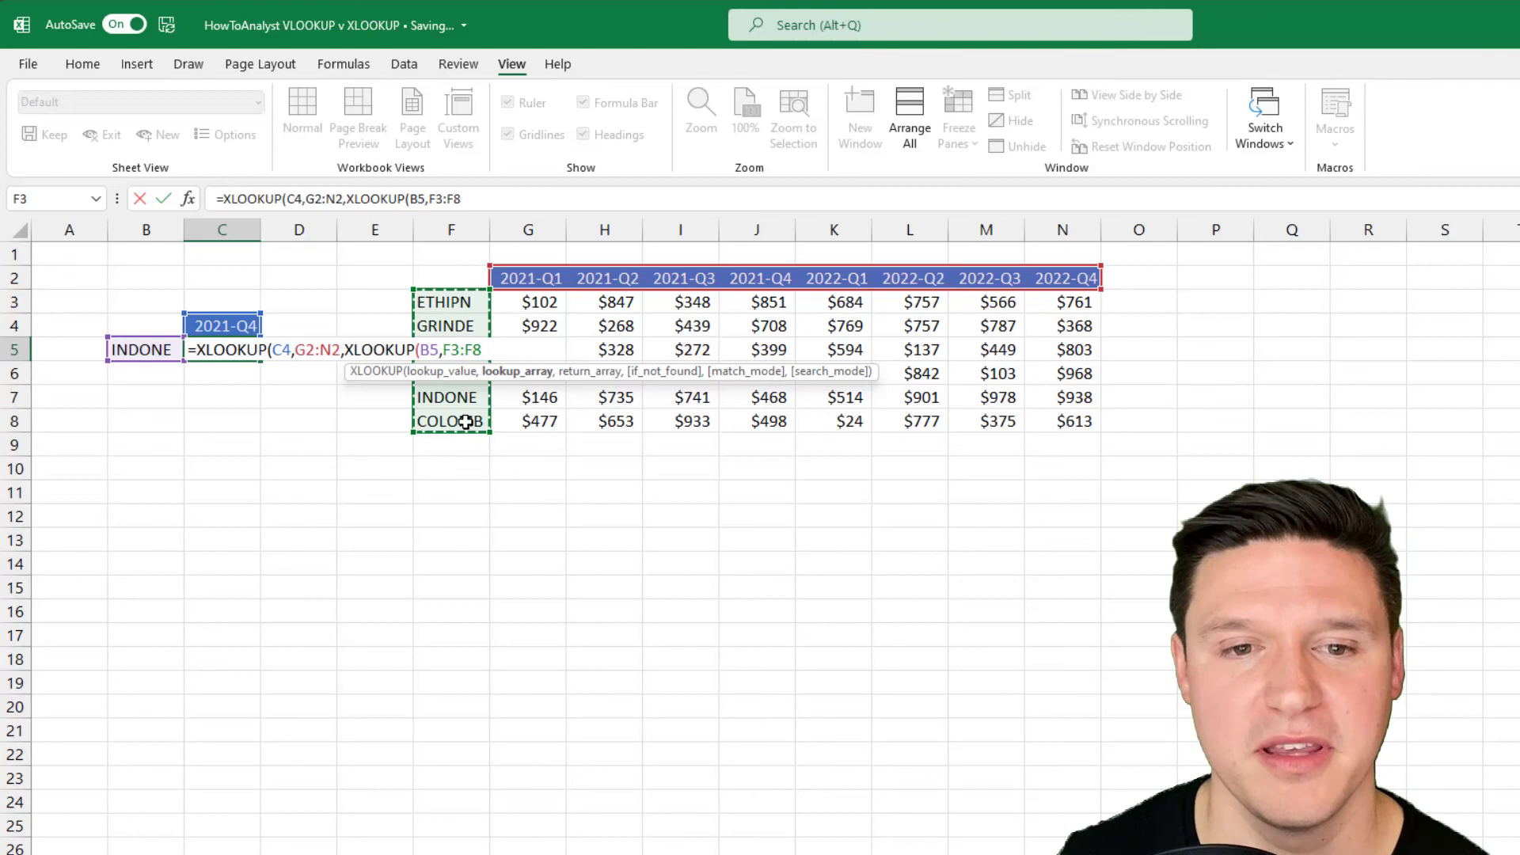
pyautogui.write(',')
pyautogui.press('Right')
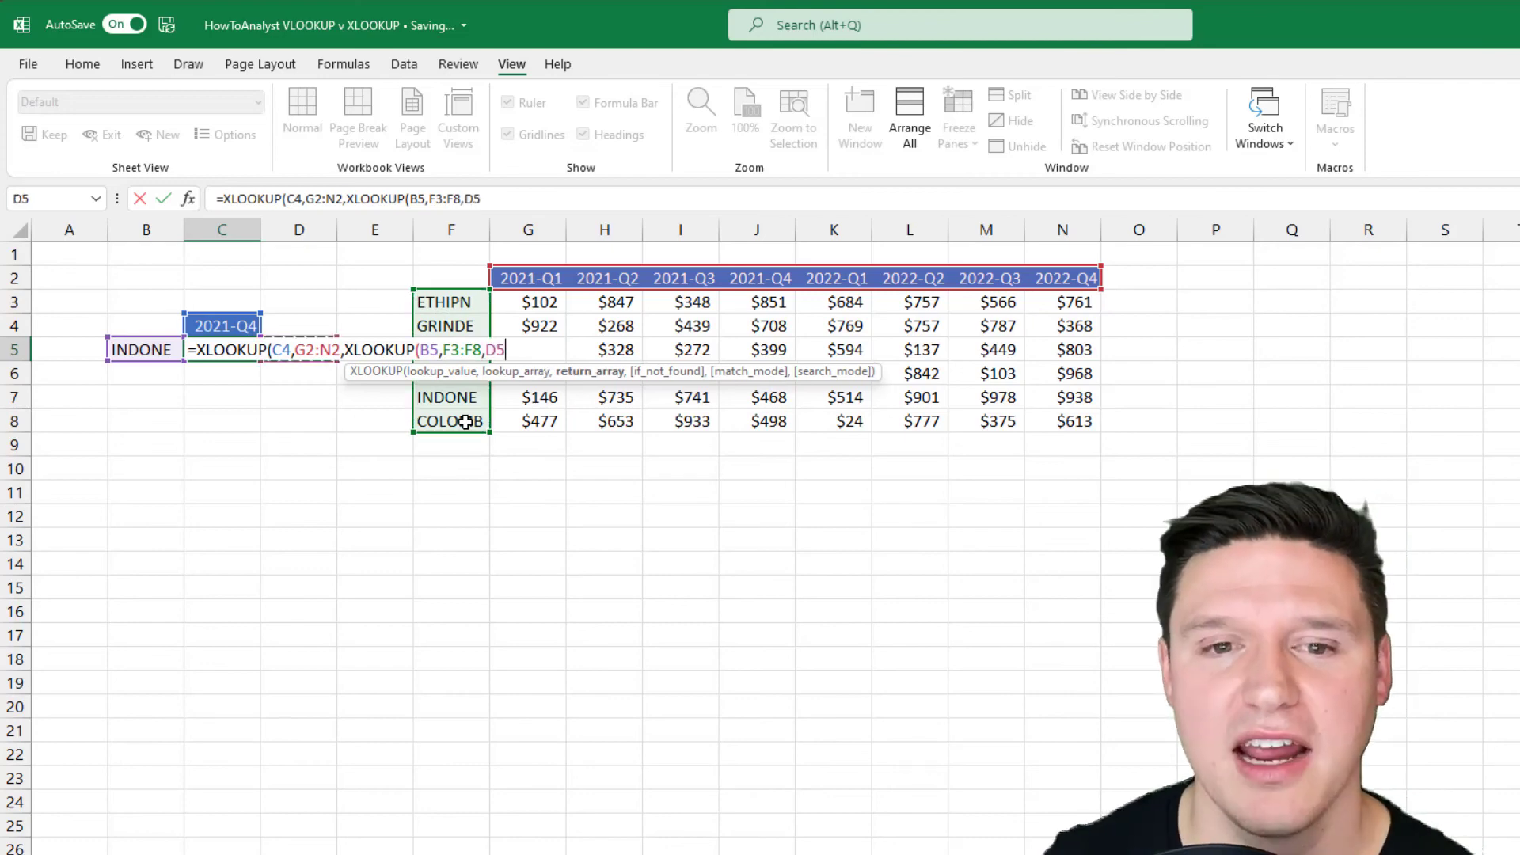
pyautogui.press('Right')
pyautogui.press('Right')
pyautogui.press('Right')
pyautogui.press('Up')
pyautogui.press('Up')
pyautogui.hotkey('ctrl', 'shift', 'Right')
pyautogui.hotkey('ctrl', 'shift', 'Down')
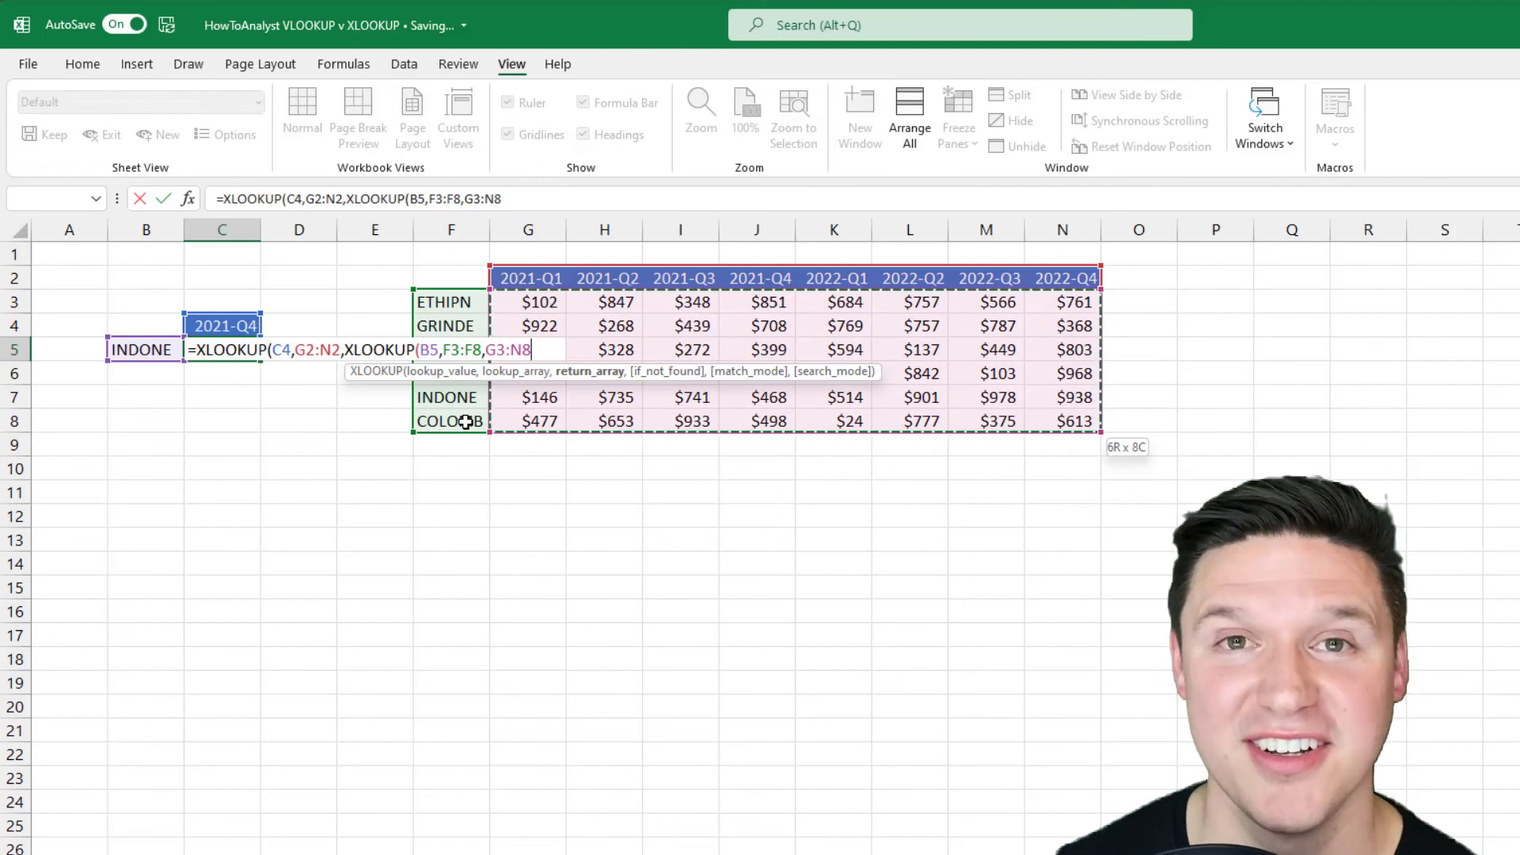
pyautogui.write(')')
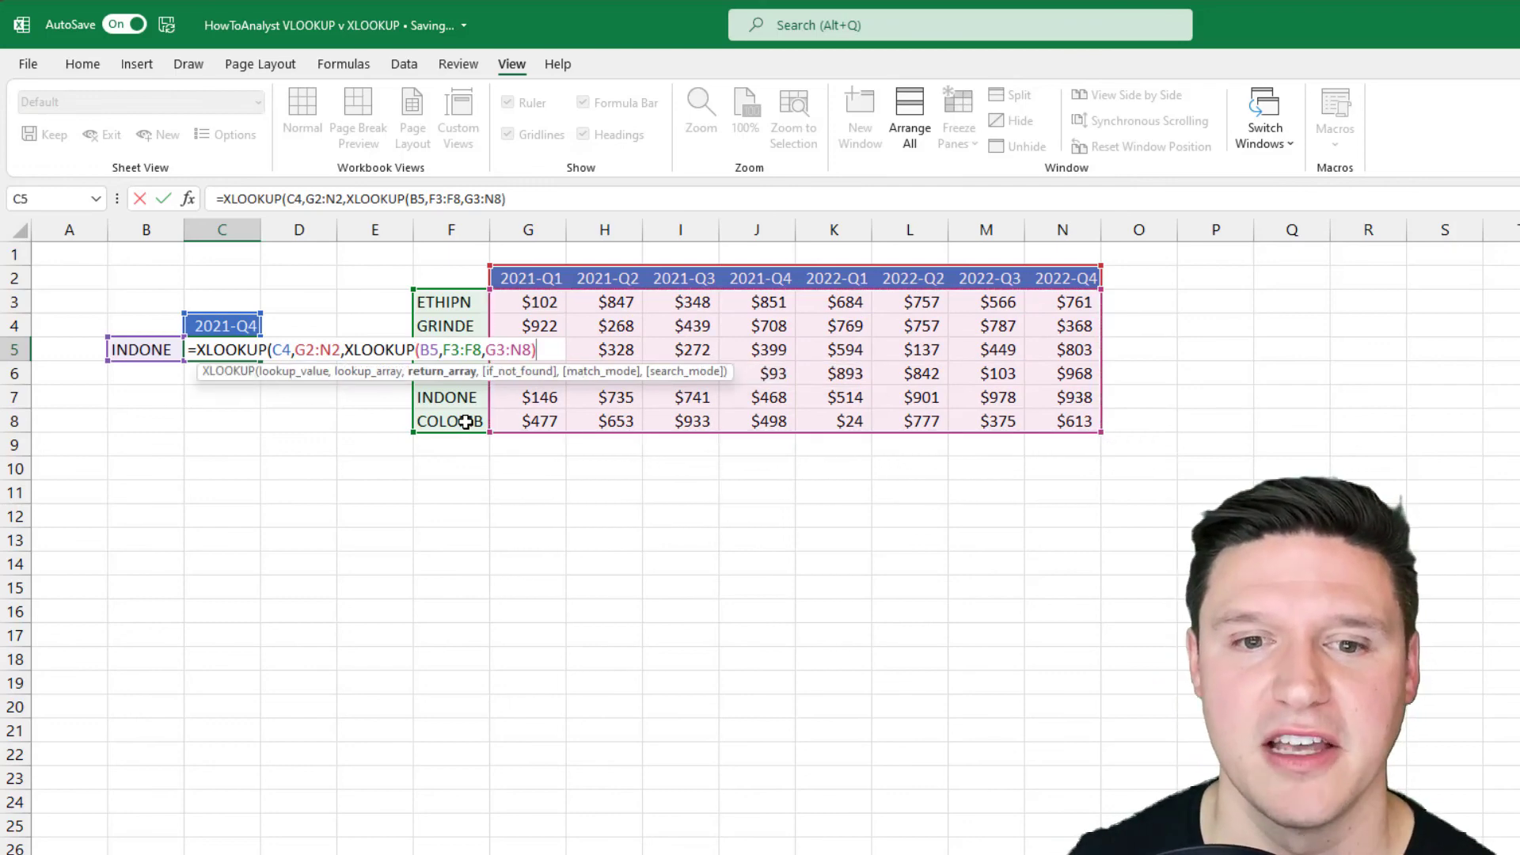
pyautogui.press('Return')
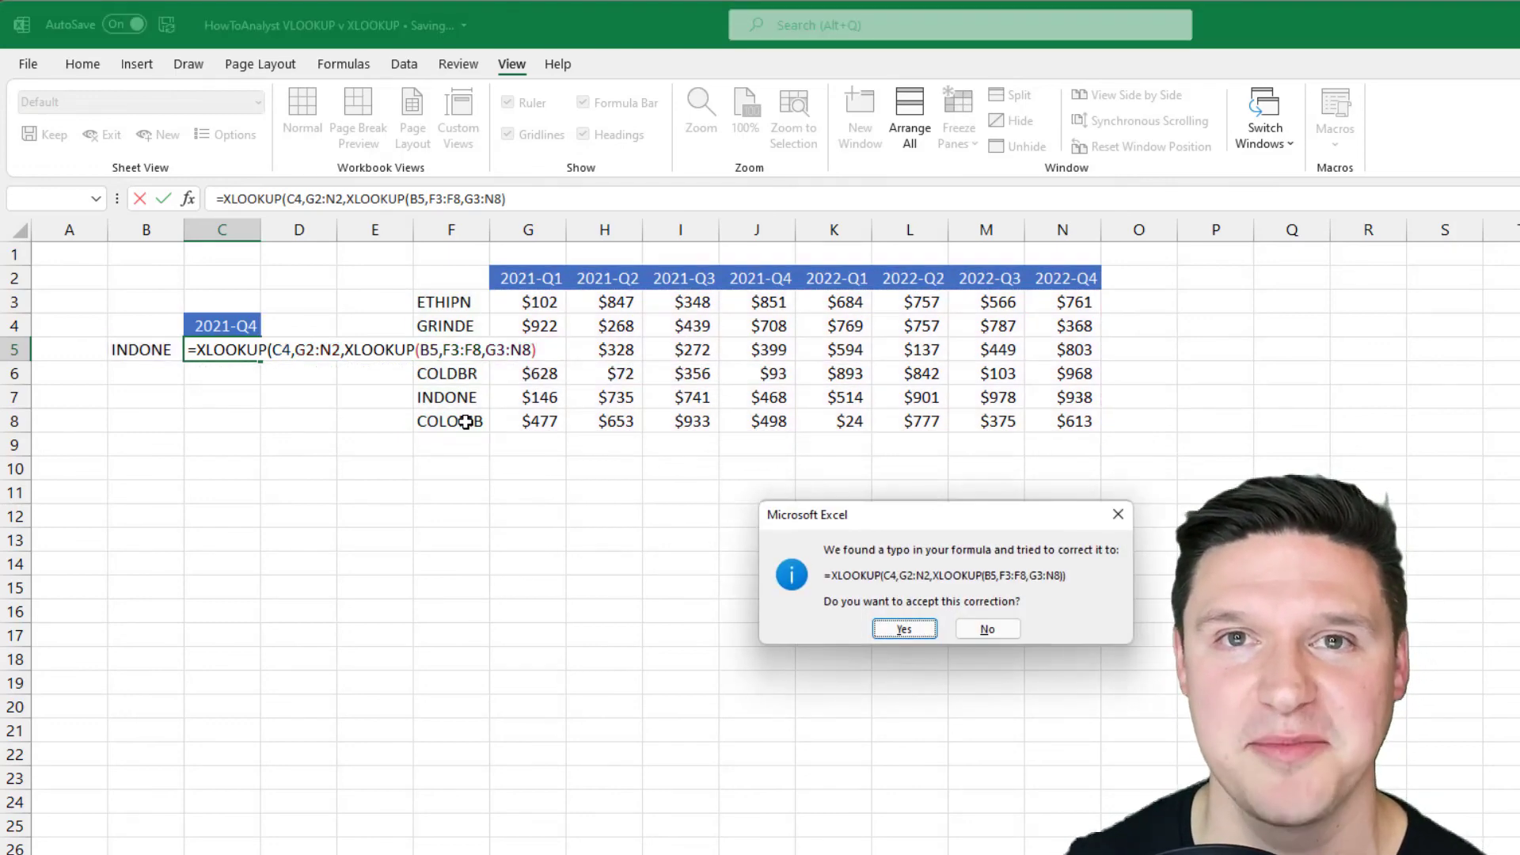
pyautogui.press('Return')
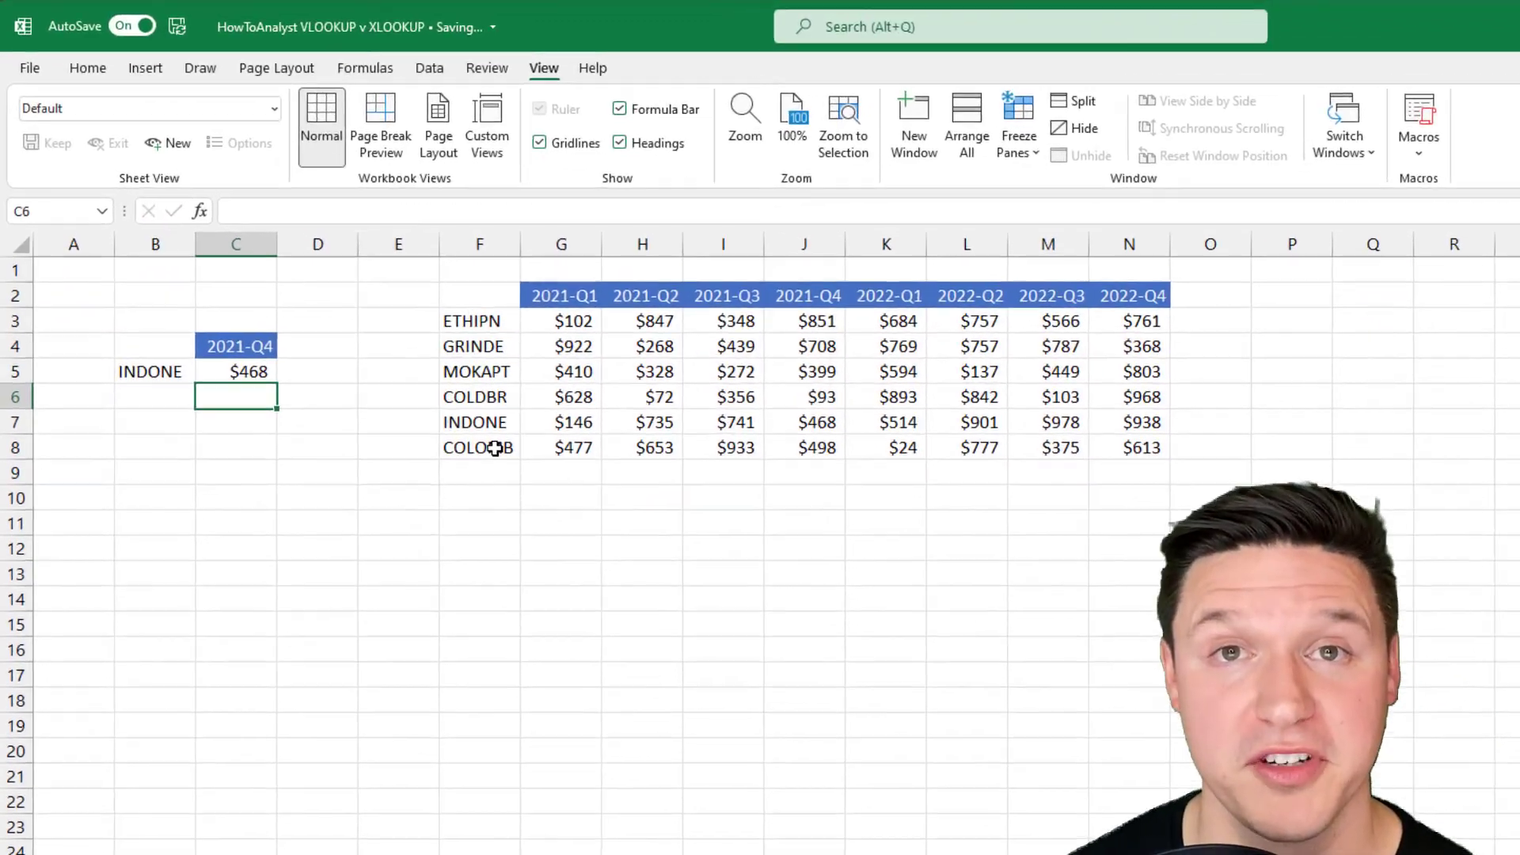